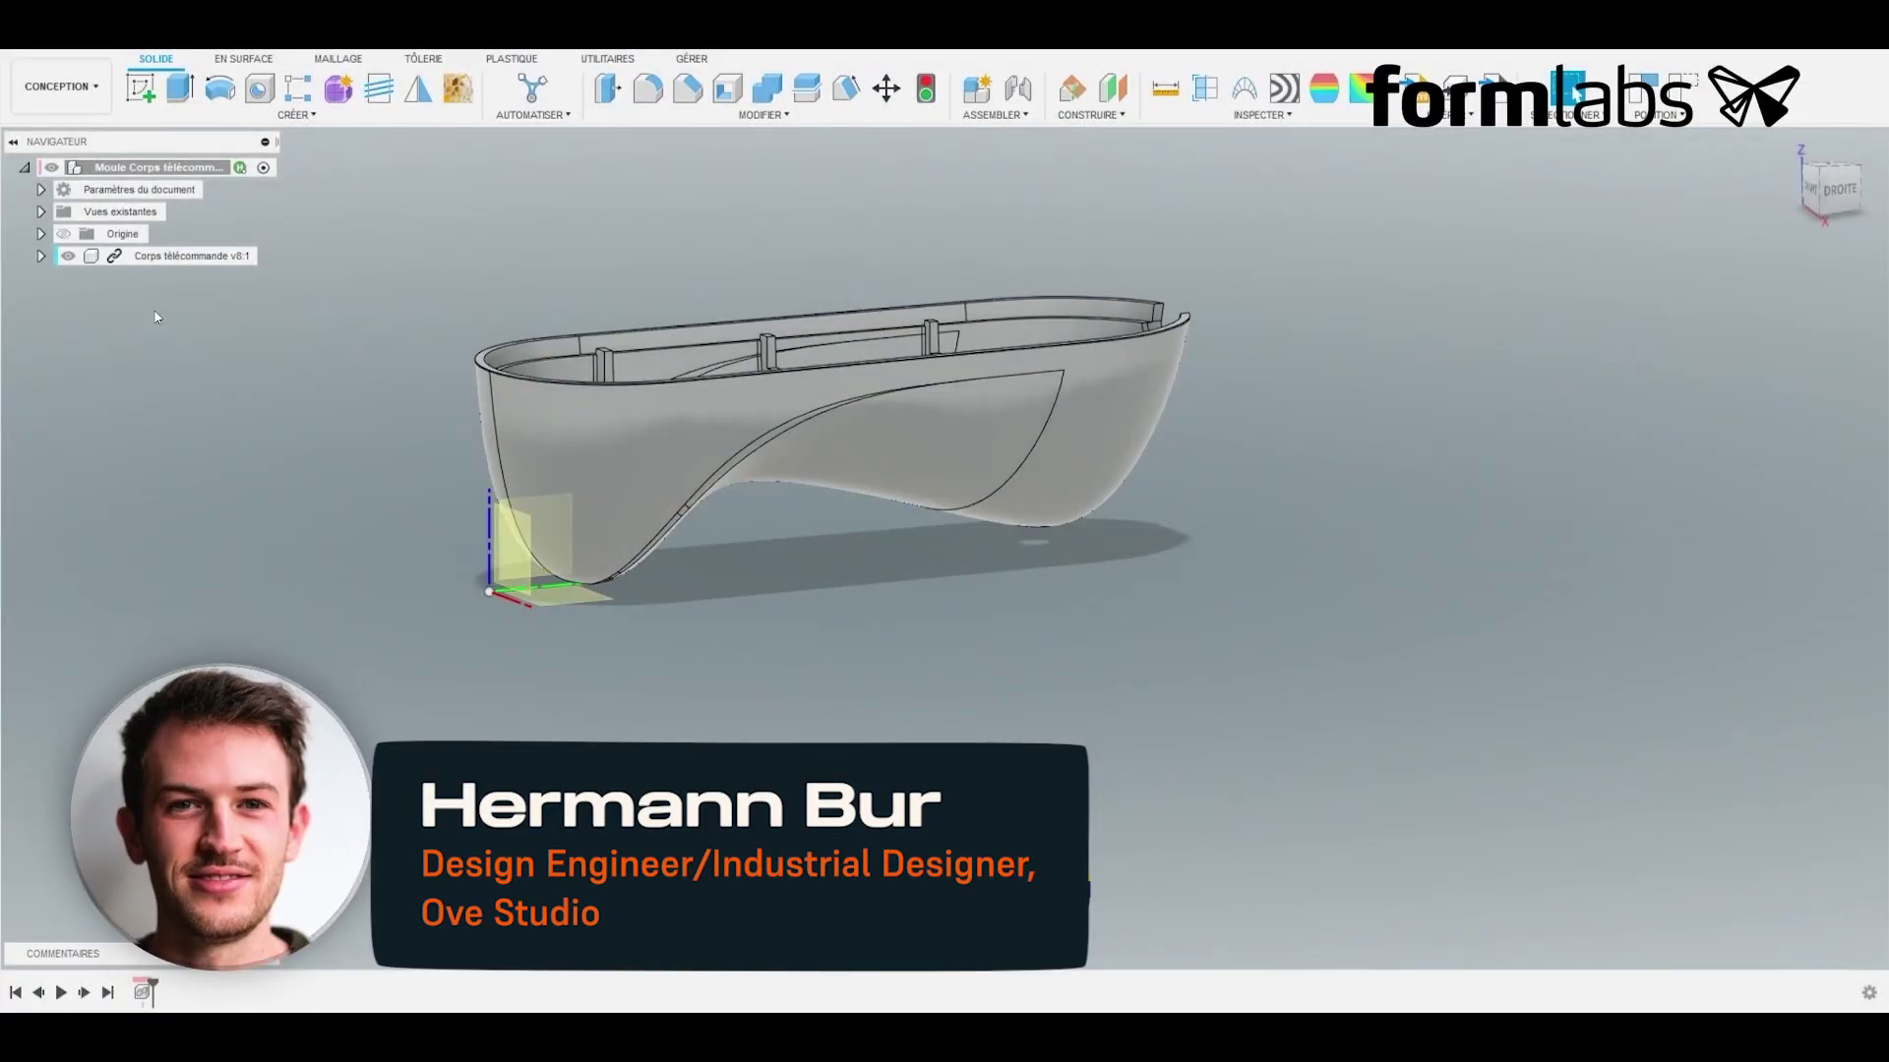
Step: Show the assembly's origin and create a joint placing the centre of the remote body's open rim on the origin point
{"action": "left_click", "coordinate": [147, 257]}
{"action": "key", "text": "Escape"}
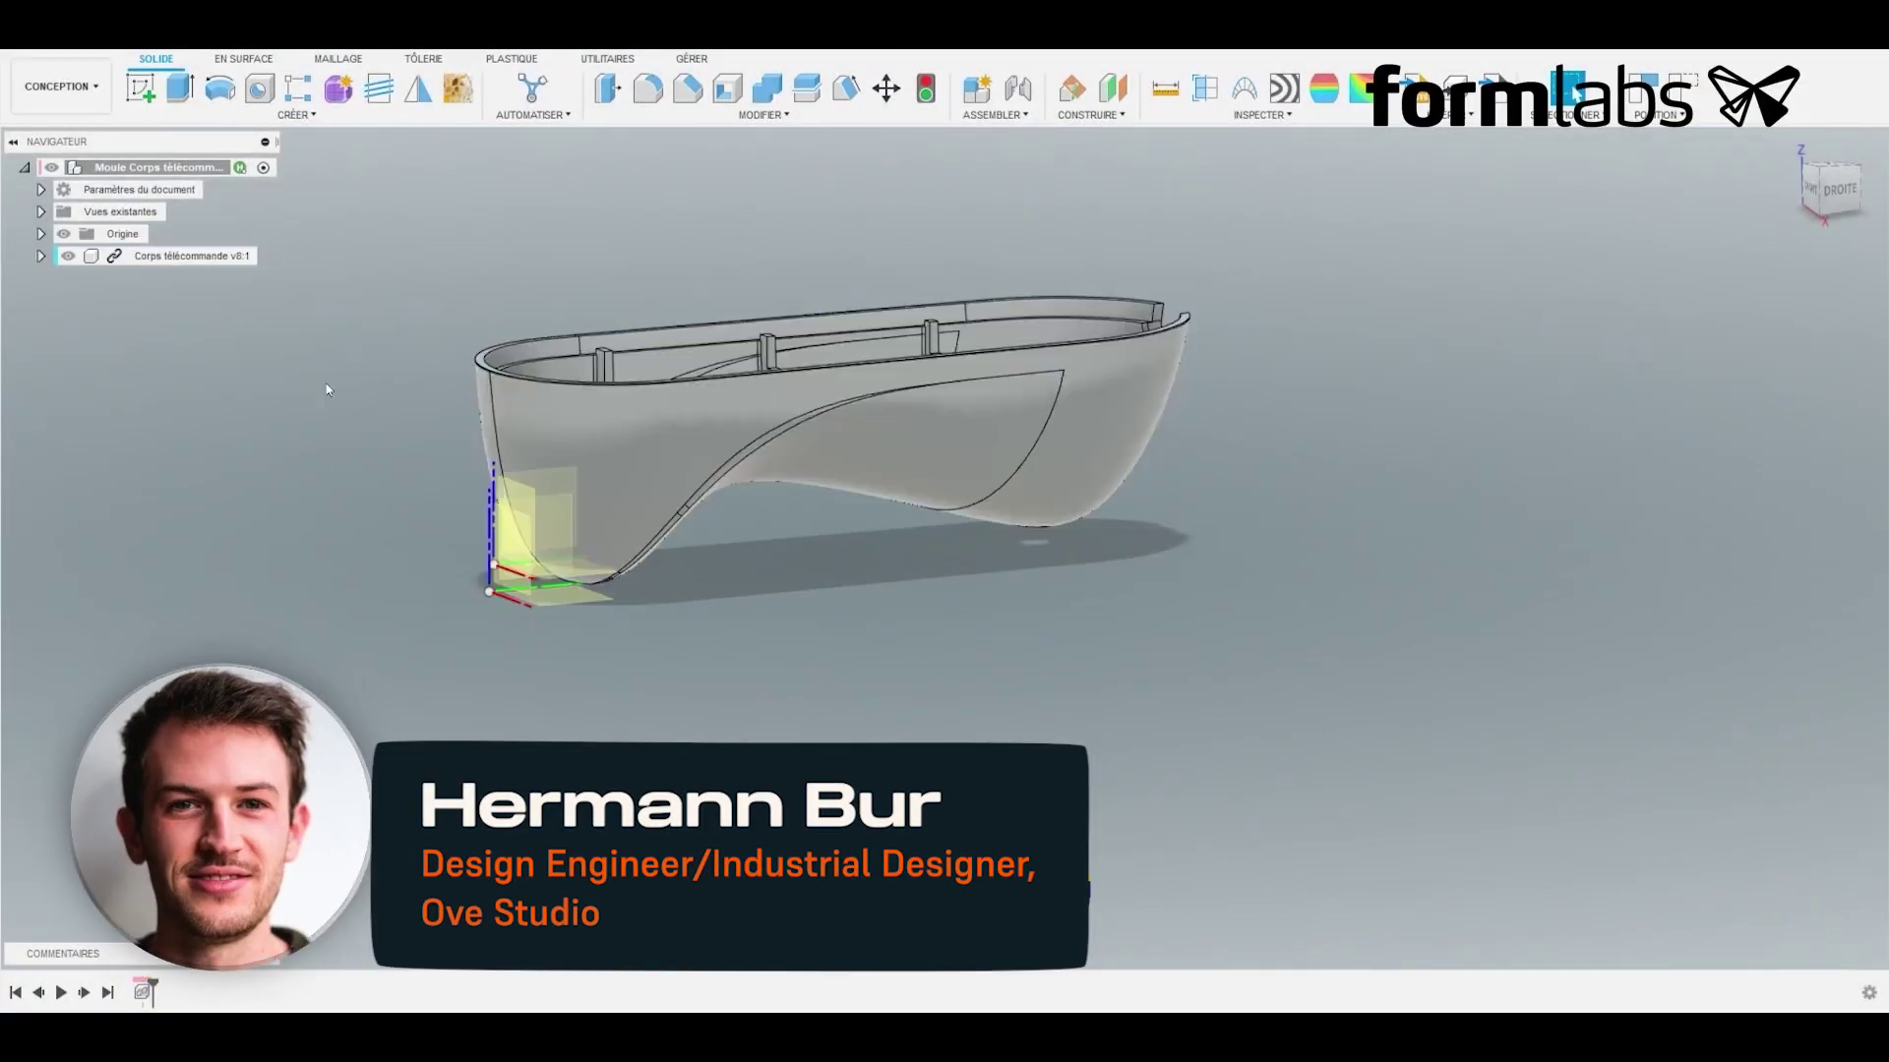
{"action": "scroll", "coordinate": [639, 492], "scroll_direction": "up", "scroll_amount": 3}
{"action": "mouse_move", "coordinate": [640, 499]}
{"action": "middle_mouse_down"}
{"action": "mouse_move", "coordinate": [640, 657]}
{"action": "mouse_move", "coordinate": [609, 580]}
{"action": "mouse_move", "coordinate": [709, 493]}
{"action": "mouse_move", "coordinate": [629, 521]}
{"action": "middle_mouse_up"}
{"action": "scroll", "coordinate": [616, 524], "scroll_direction": "up", "scroll_amount": 3}
{"action": "scroll", "coordinate": [616, 523], "scroll_direction": "down", "scroll_amount": 2}
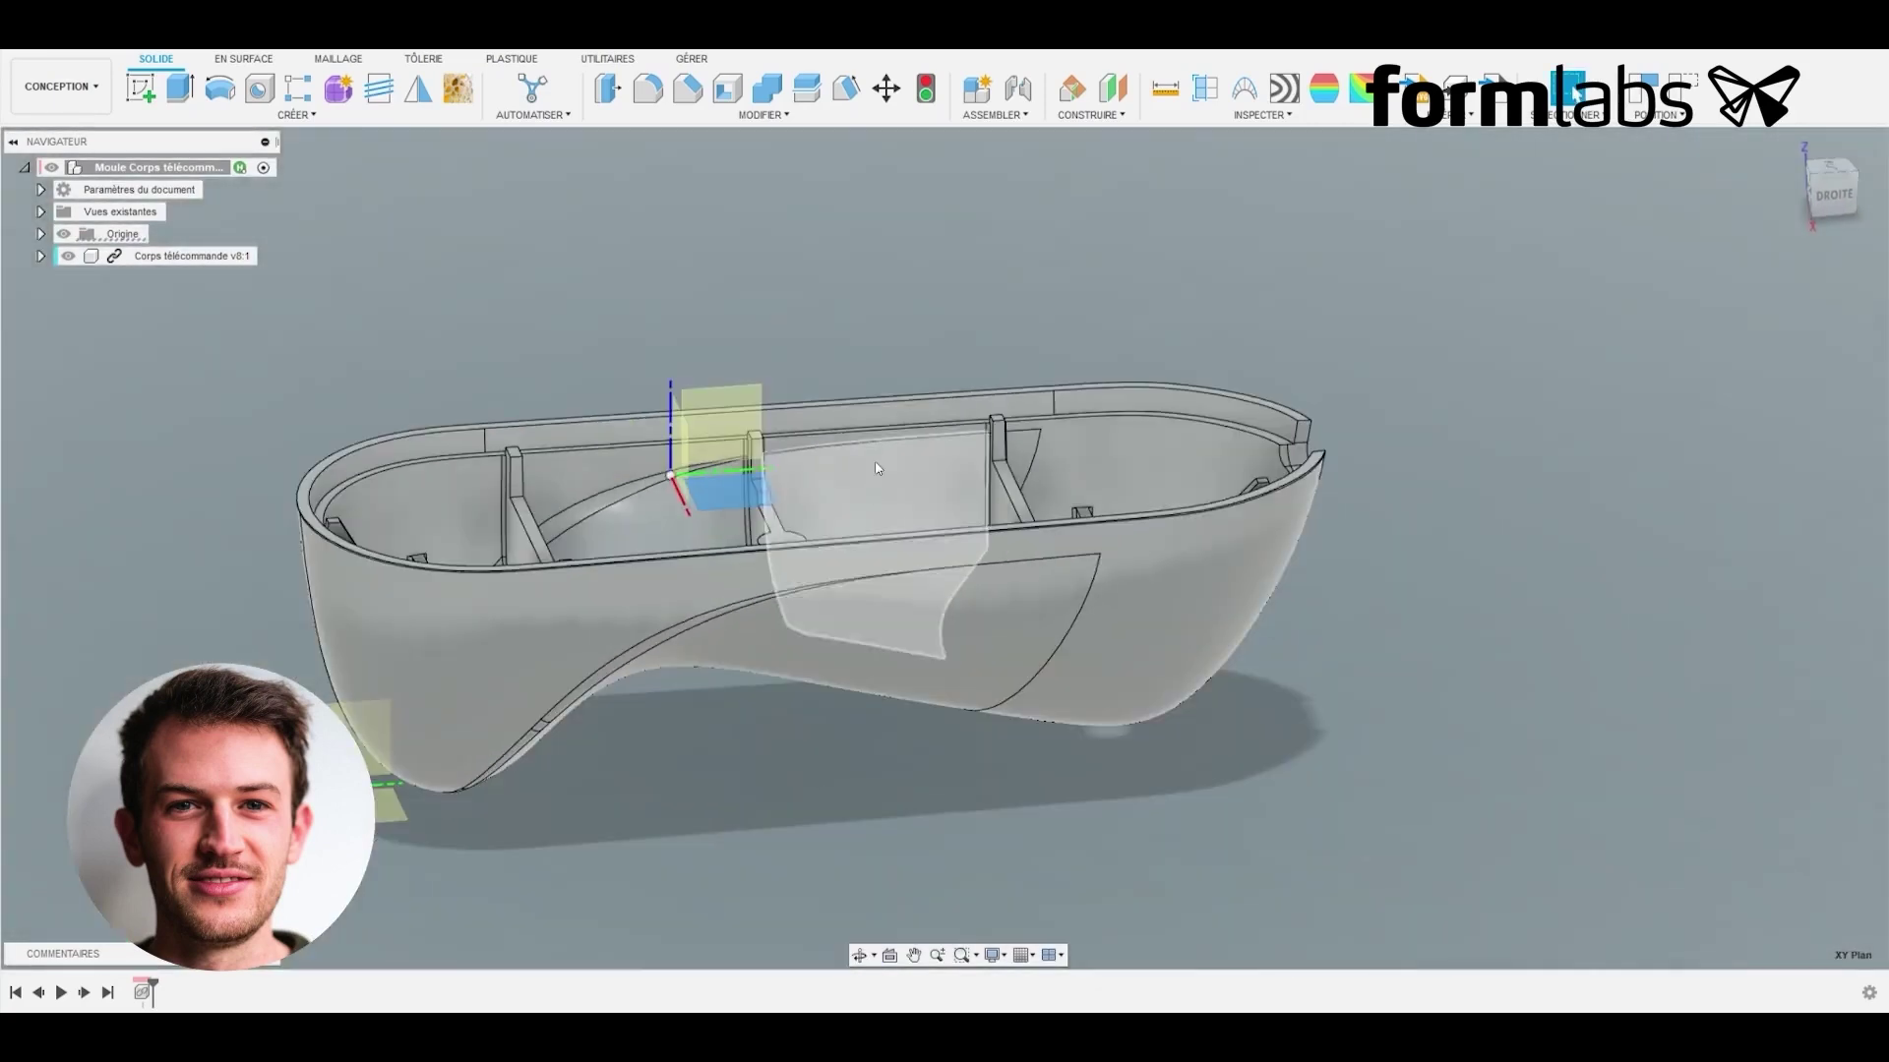
{"action": "scroll", "coordinate": [328, 488], "scroll_direction": "up", "scroll_amount": 5}
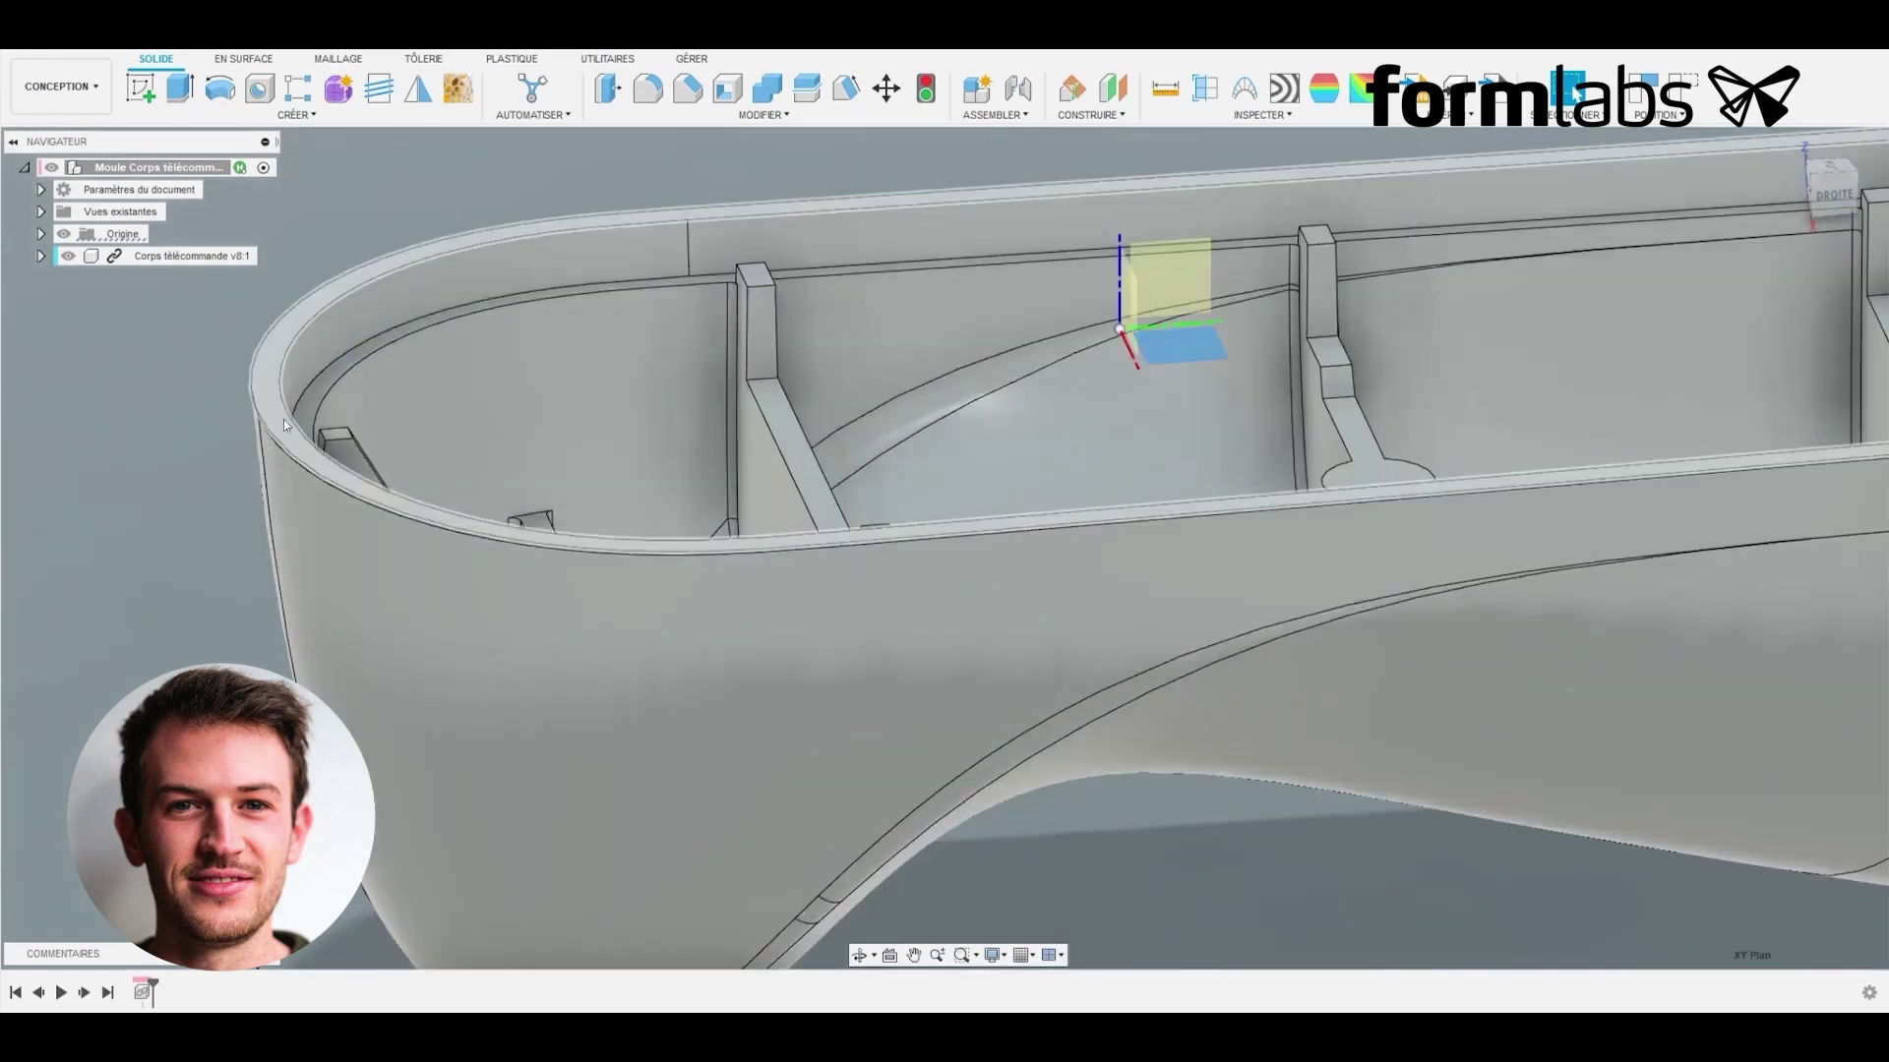
{"action": "scroll", "coordinate": [283, 419], "scroll_direction": "down", "scroll_amount": 5}
{"action": "middle_click_drag", "start_coordinate": [283, 419], "coordinate": [494, 333], "text": "shift"}
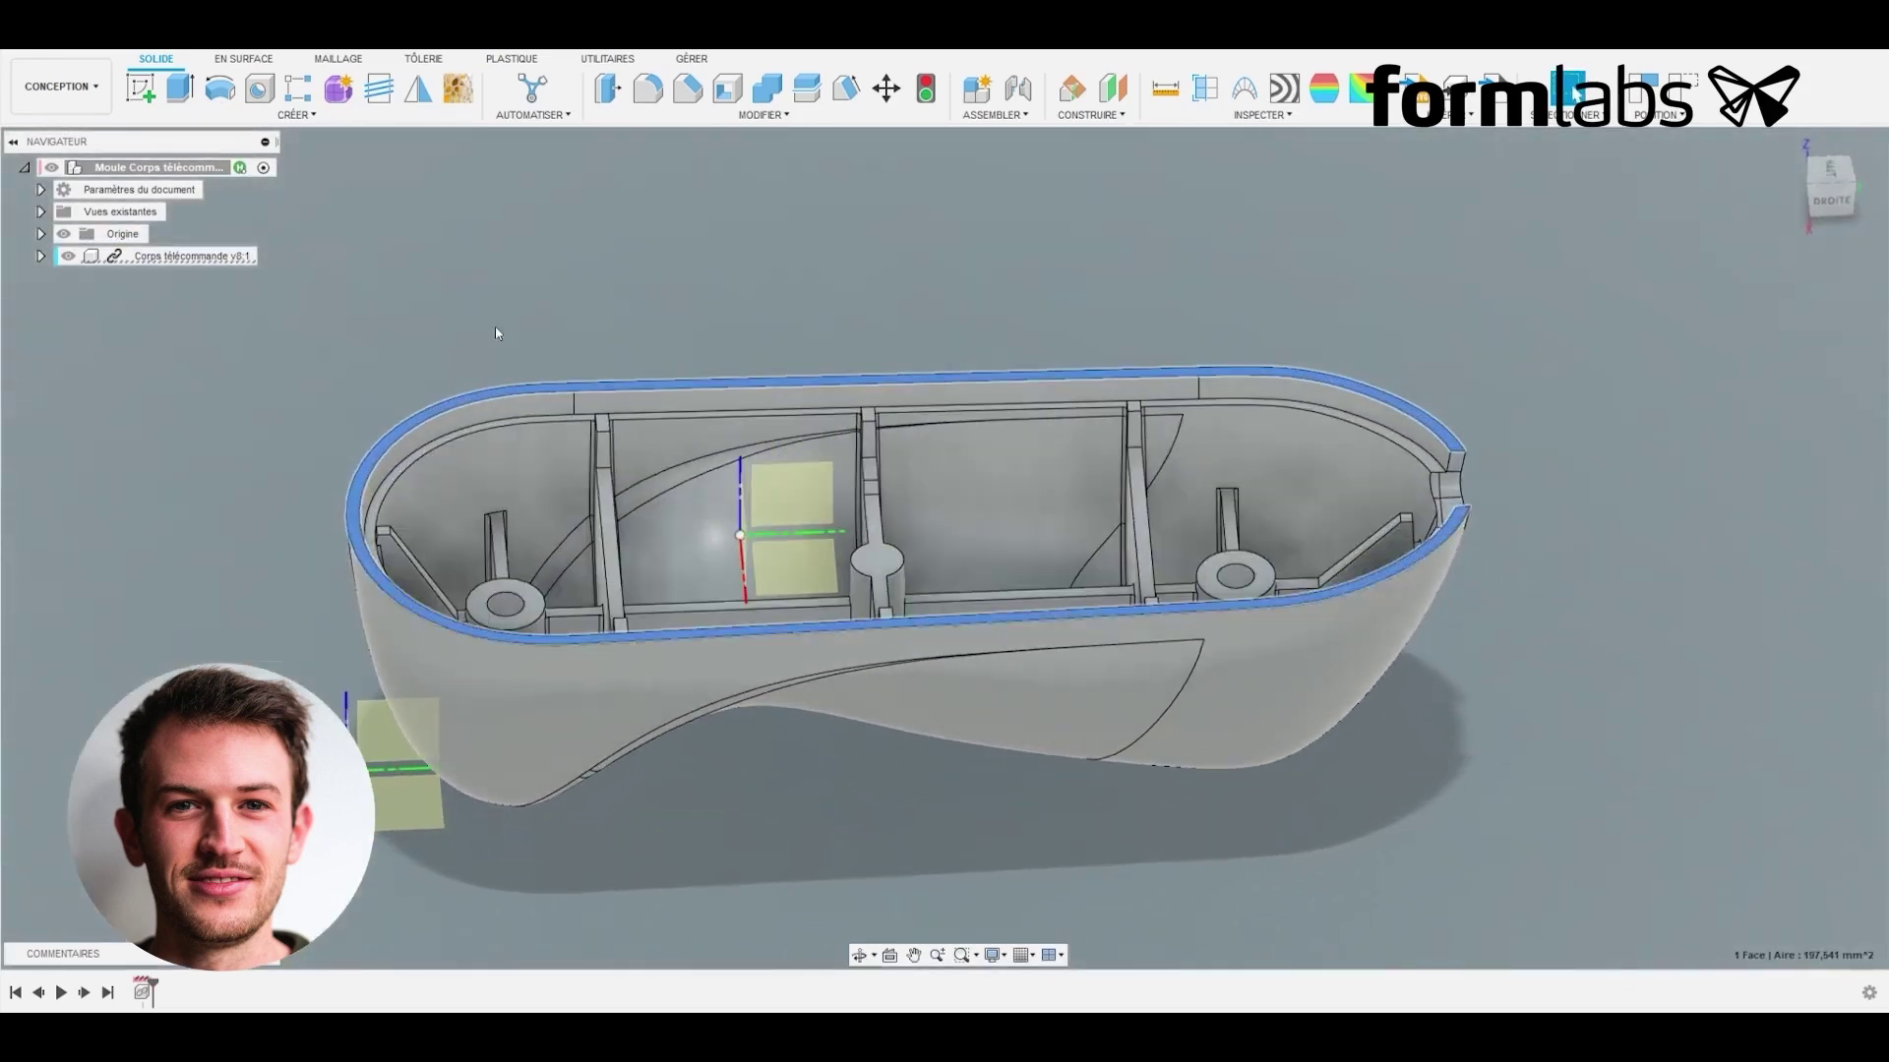
{"action": "left_click", "coordinate": [1024, 88]}
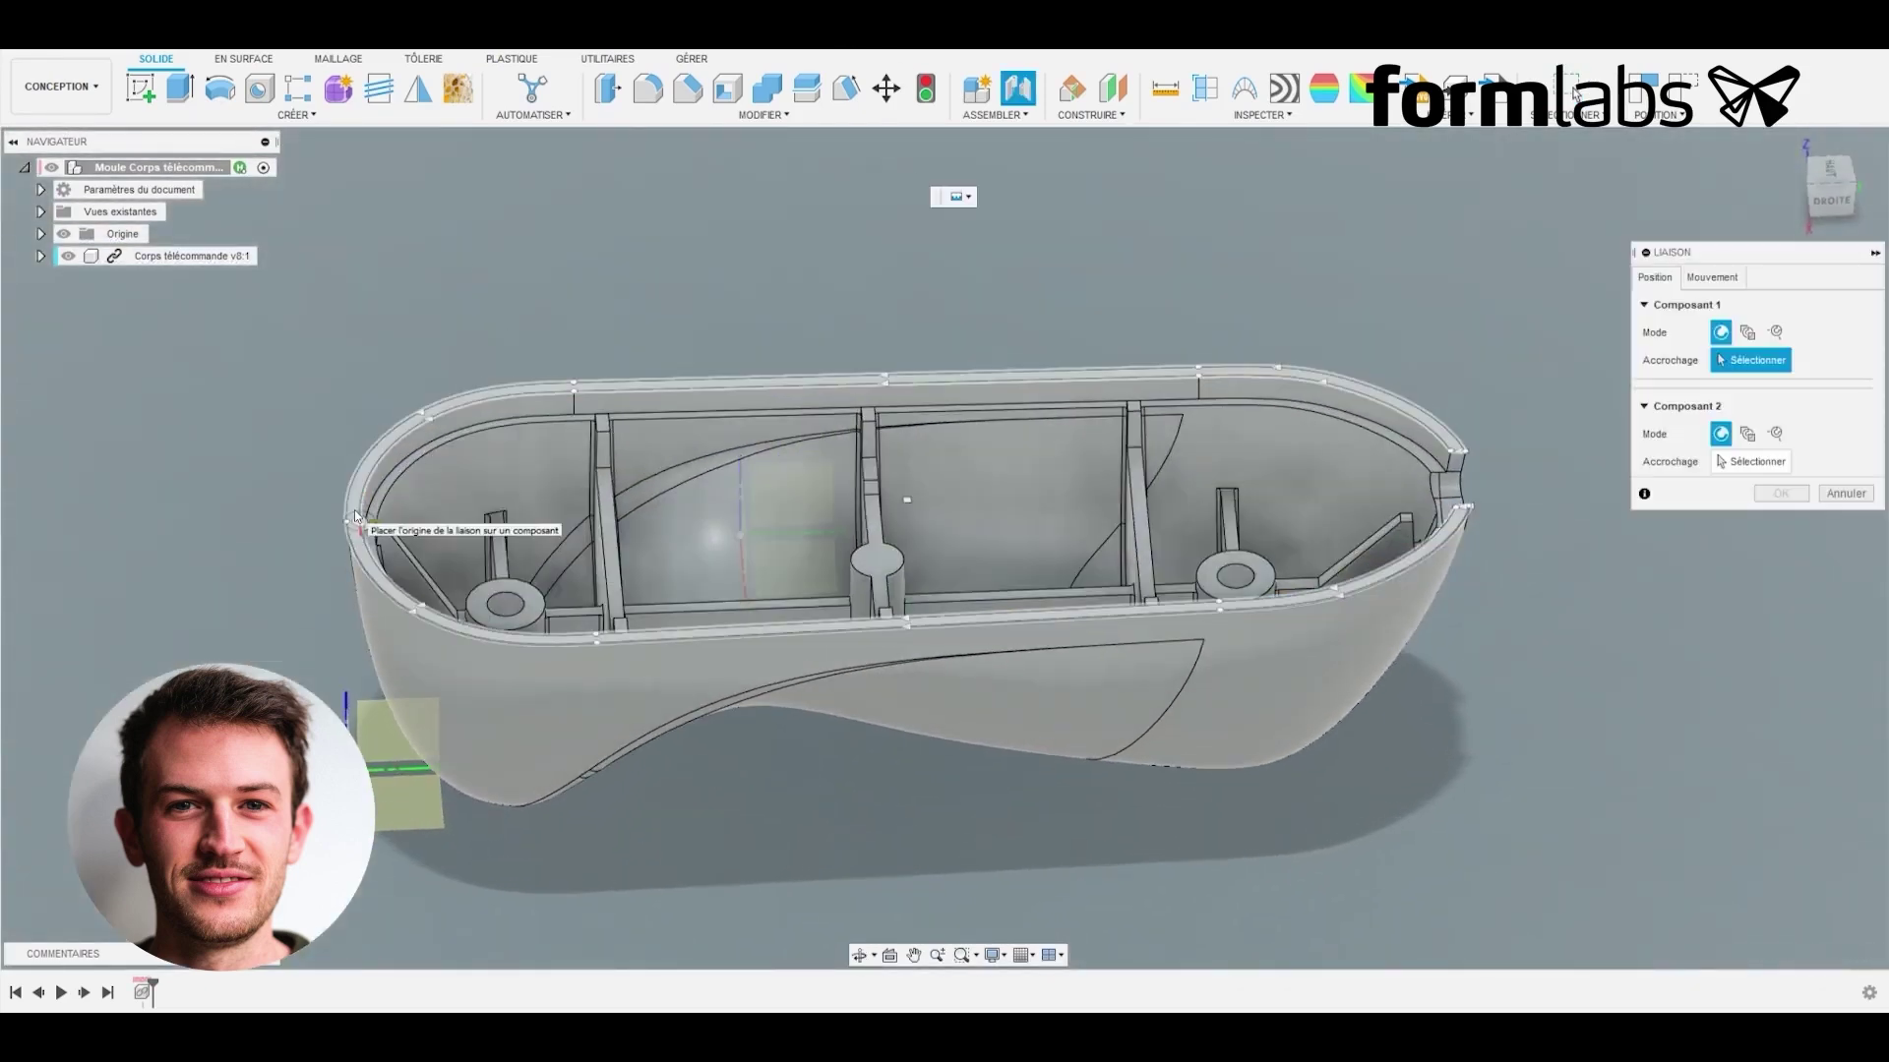
{"action": "left_click", "coordinate": [909, 504]}
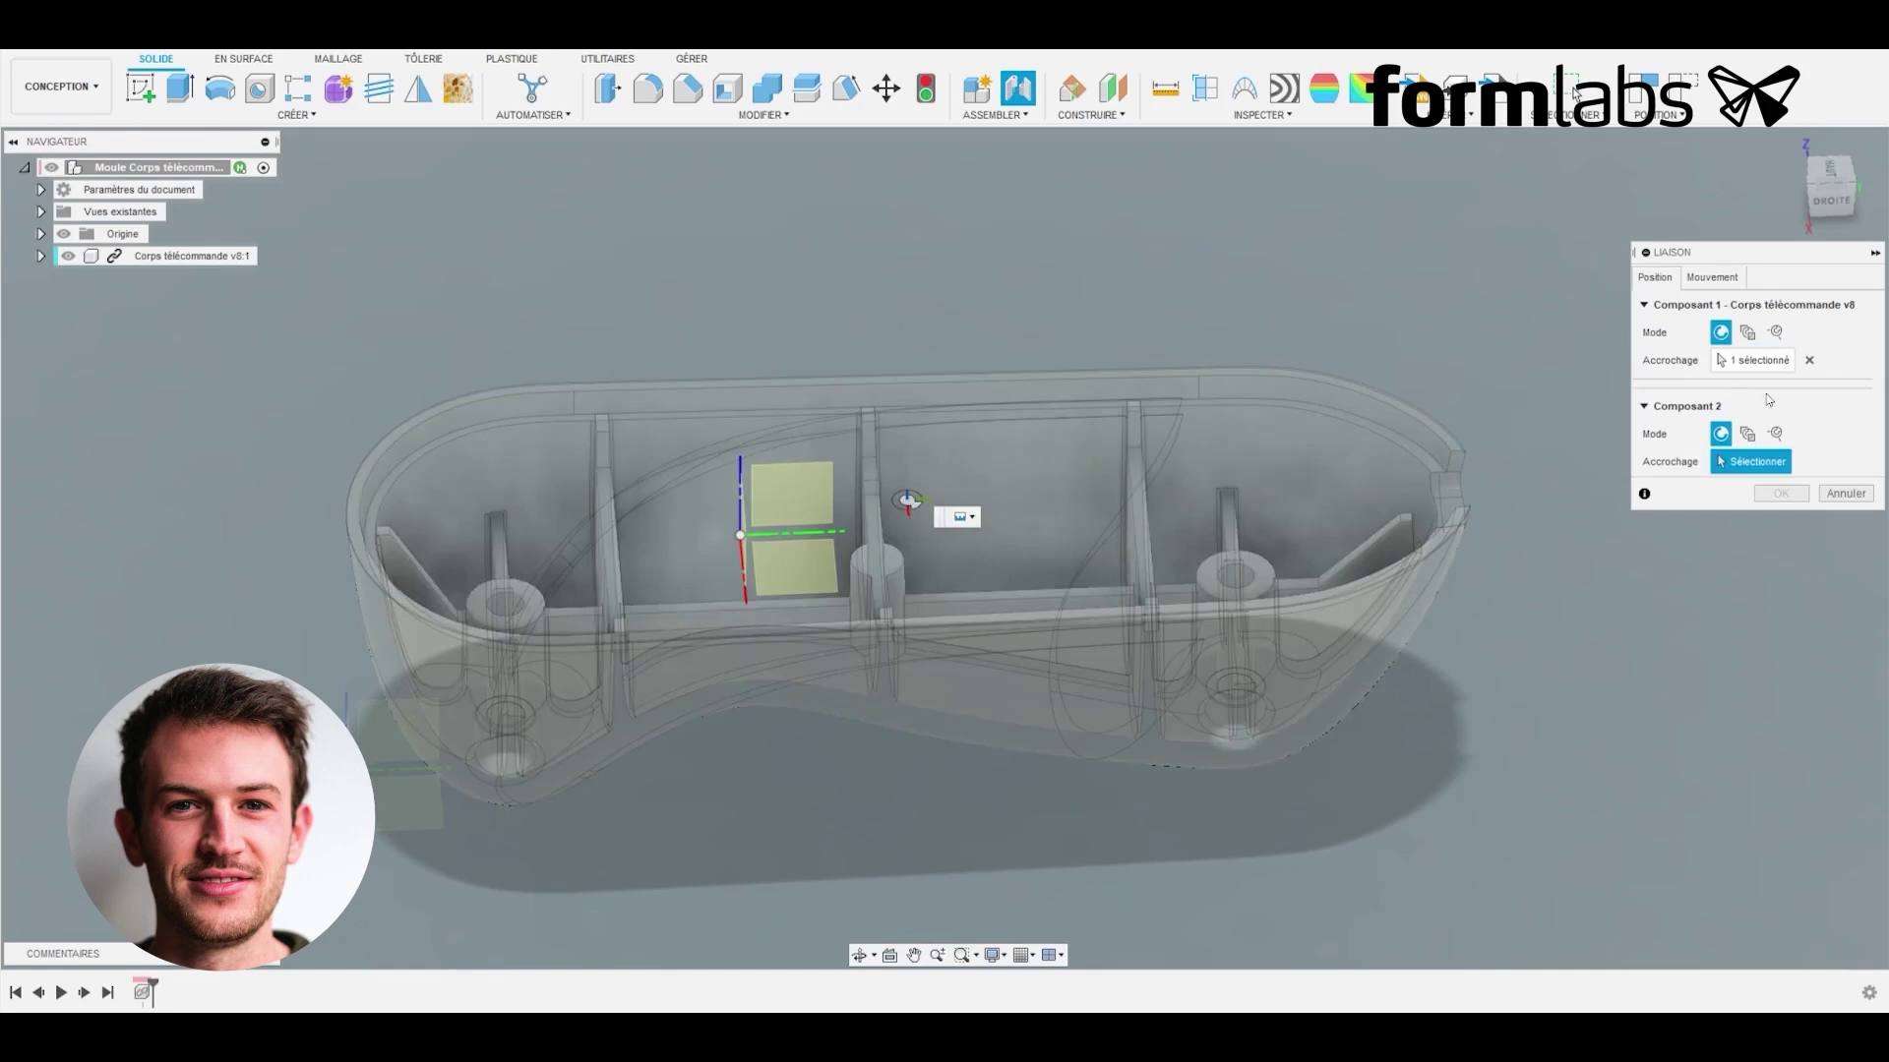
{"action": "left_click", "coordinate": [739, 537]}
{"action": "key", "text": "Return"}
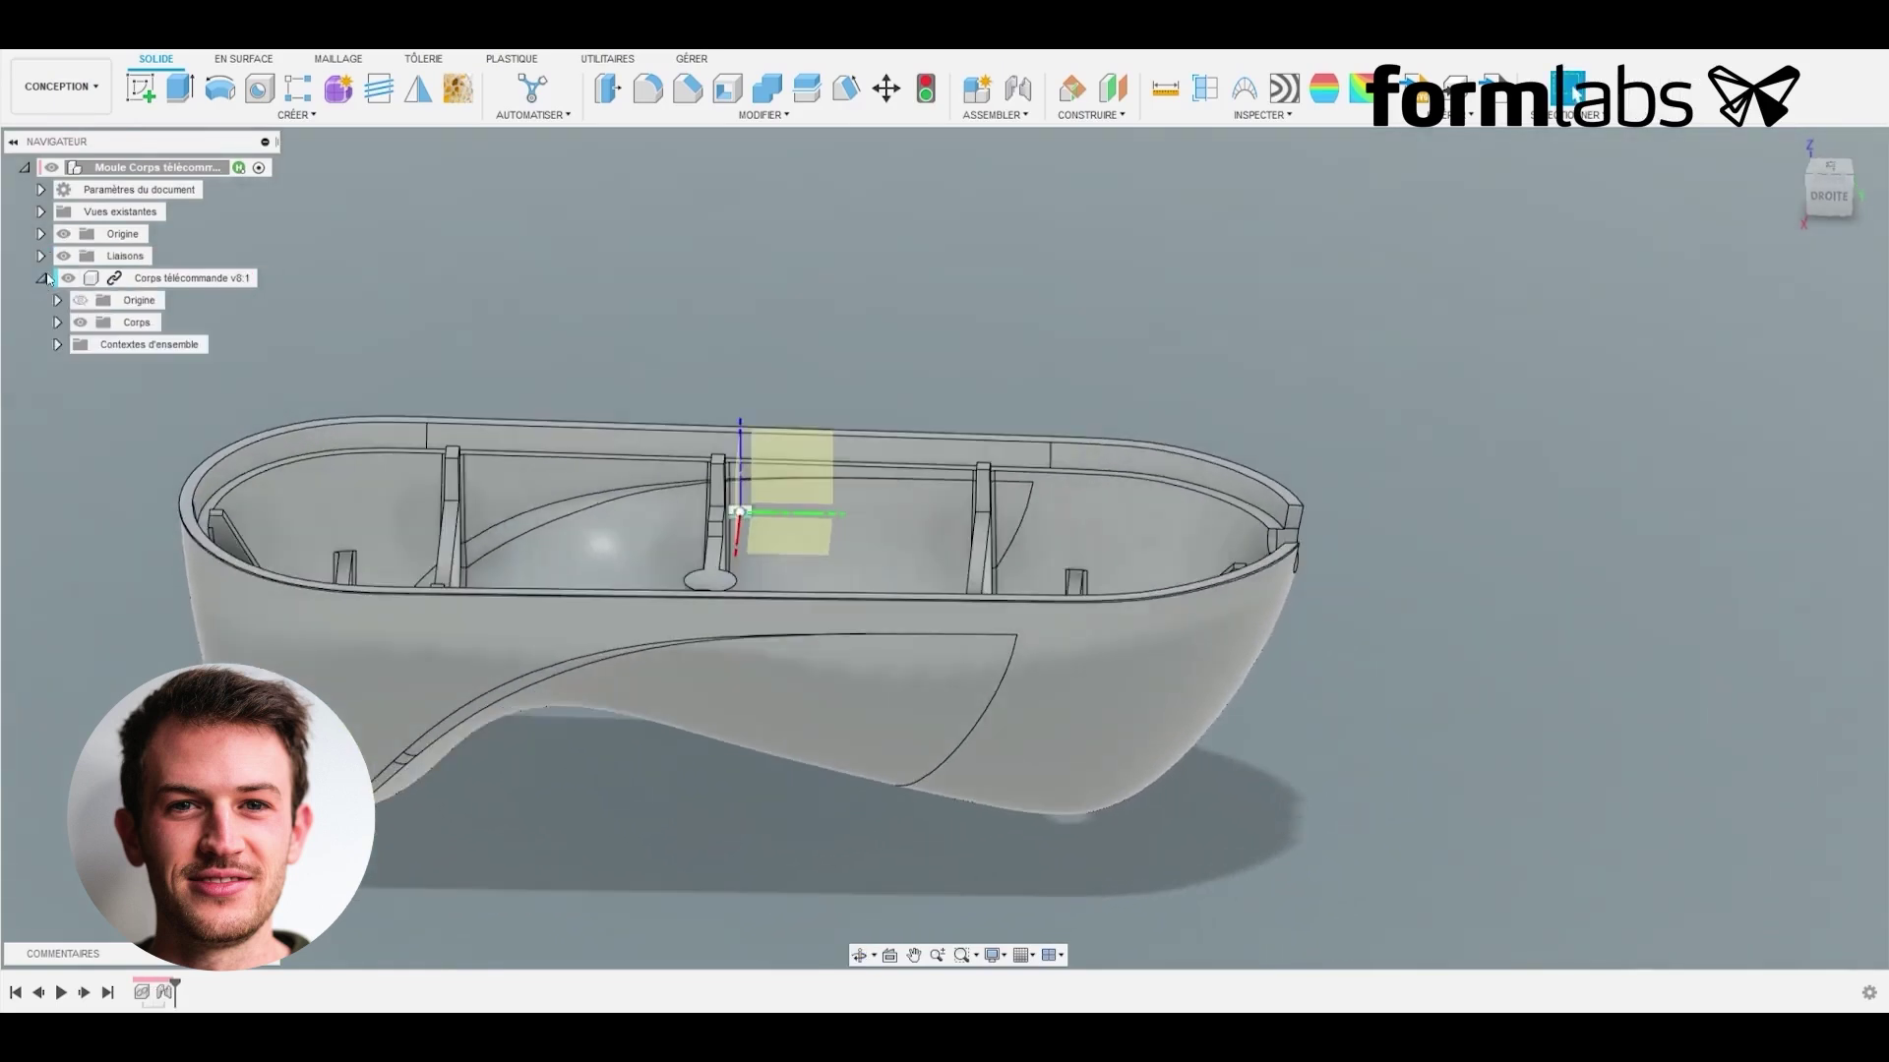
Step: Examine the joined remote body in side view and from above, around its internal ribs and screw bosses
{"action": "left_click", "coordinate": [1830, 196]}
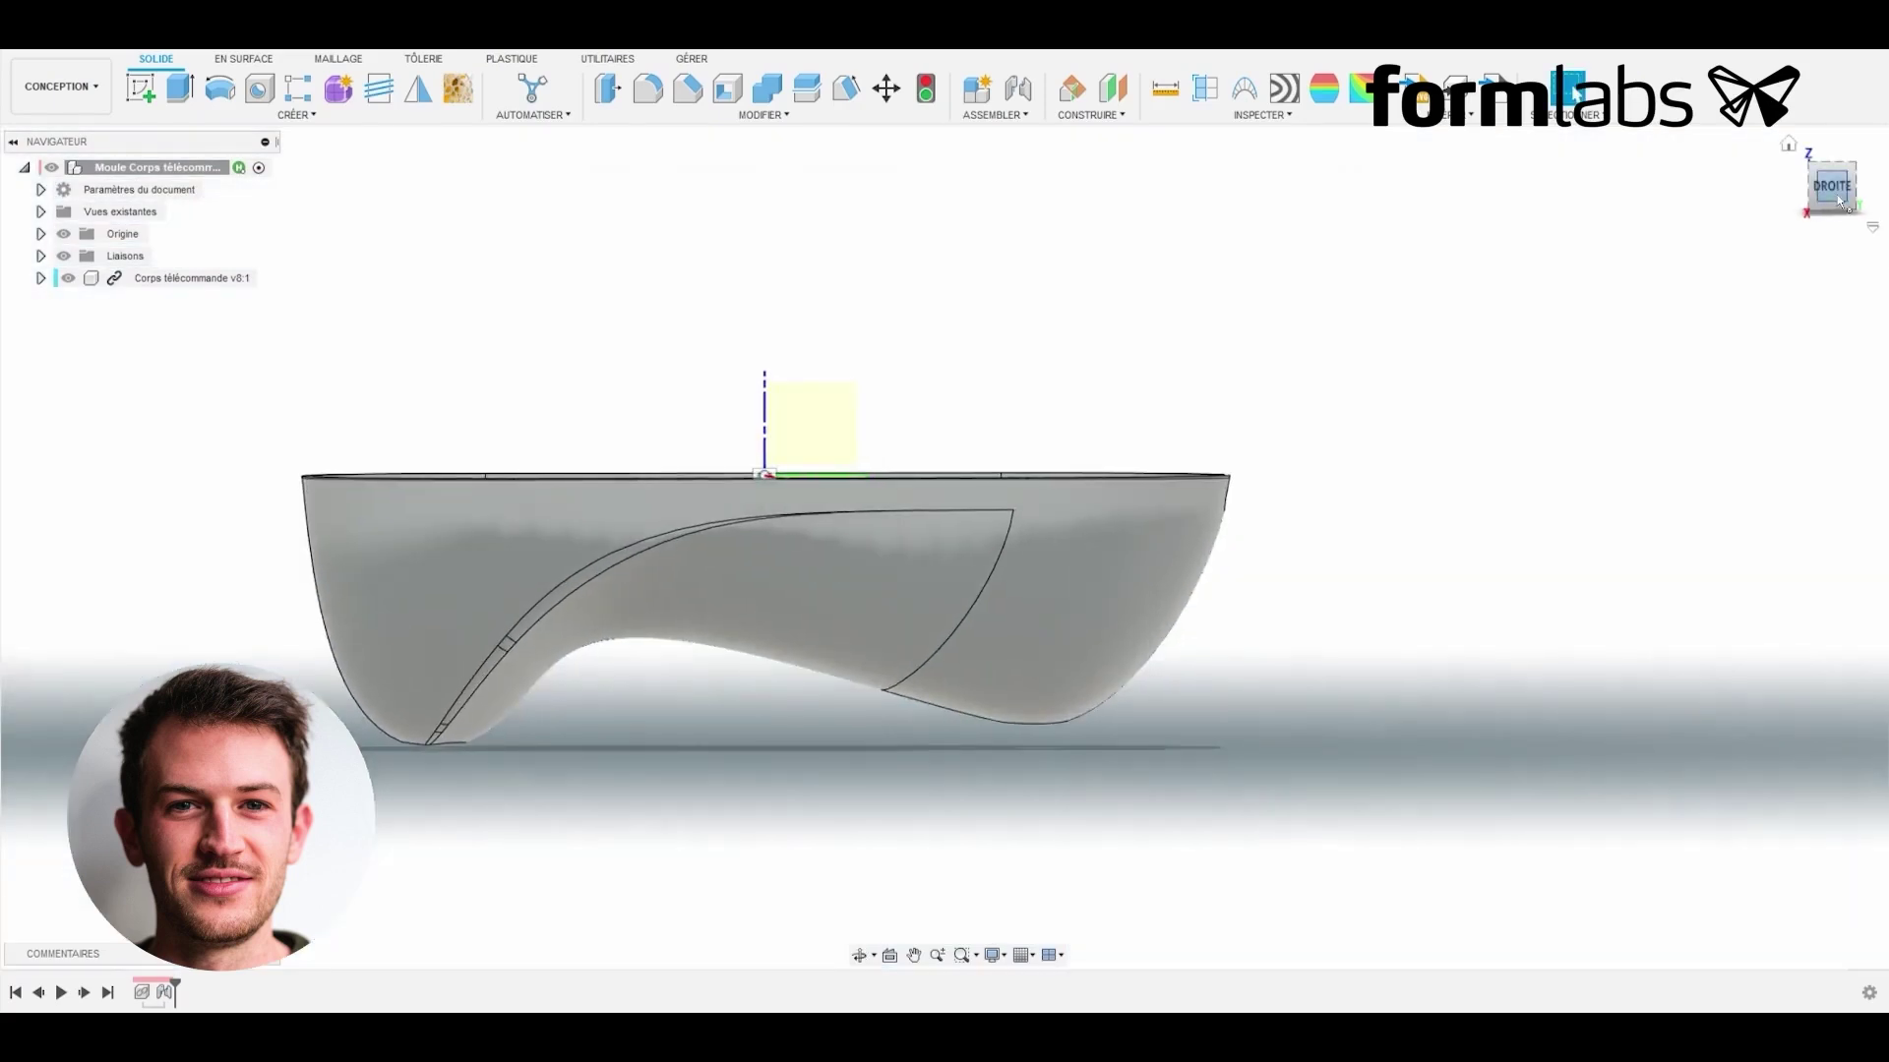
{"action": "middle_click_drag", "start_coordinate": [1077, 531], "coordinate": [942, 512], "text": "shift"}
{"action": "scroll", "coordinate": [942, 511], "scroll_direction": "up", "scroll_amount": 5}
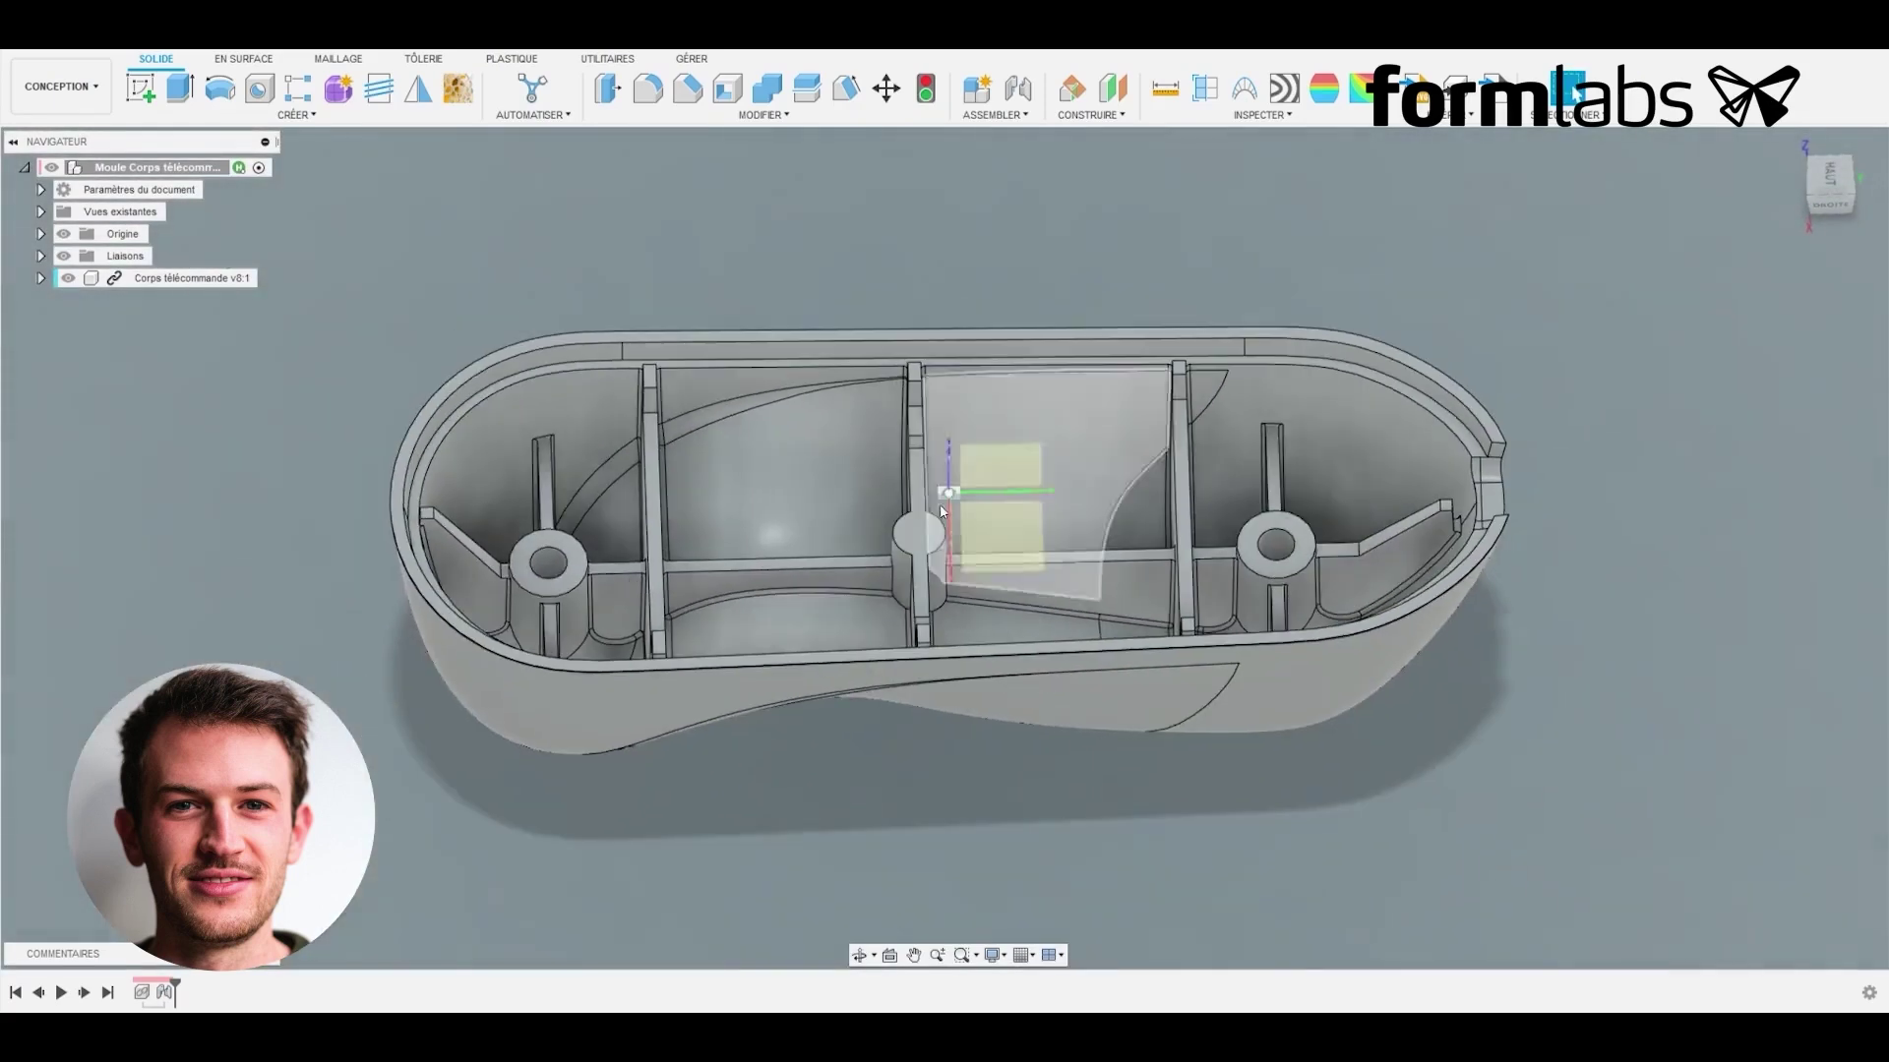
{"action": "middle_click_drag", "start_coordinate": [913, 539], "coordinate": [880, 527], "text": "shift"}
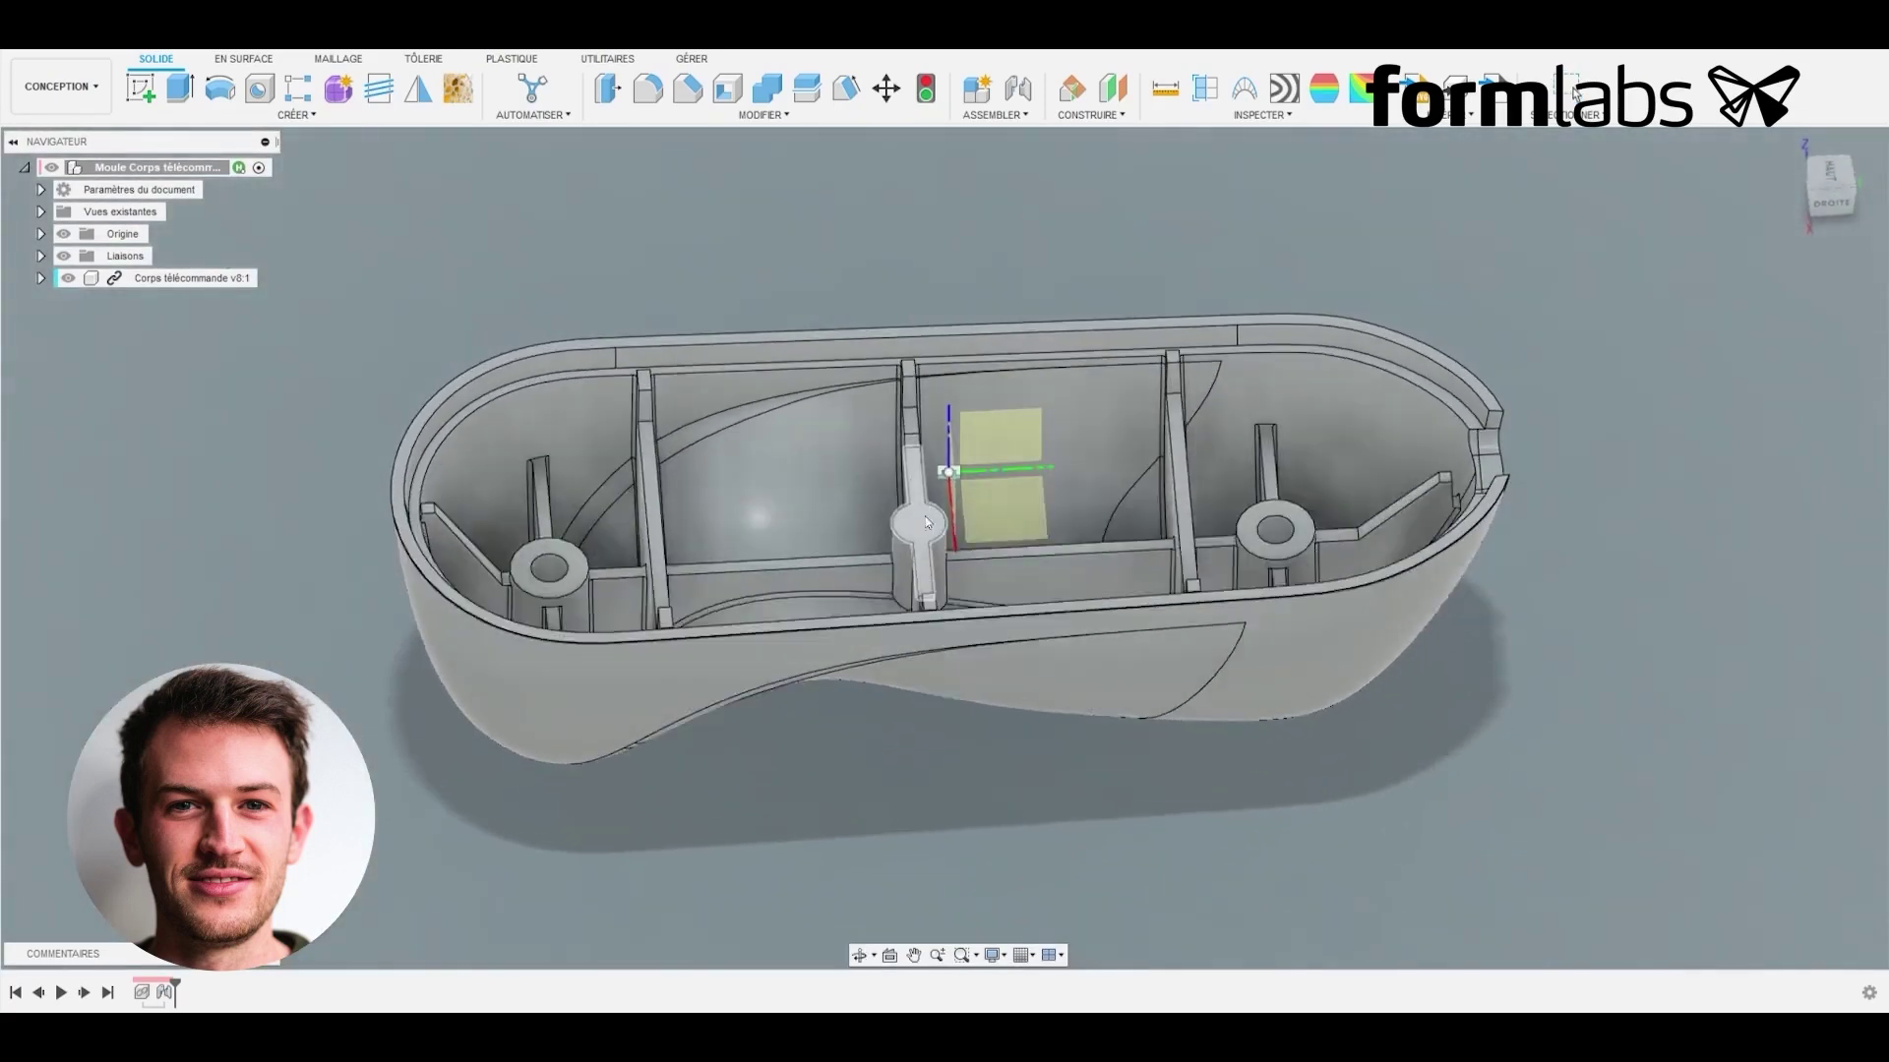
{"action": "scroll", "coordinate": [873, 523], "scroll_direction": "up", "scroll_amount": 6}
{"action": "scroll", "coordinate": [912, 534], "scroll_direction": "down", "scroll_amount": 5}
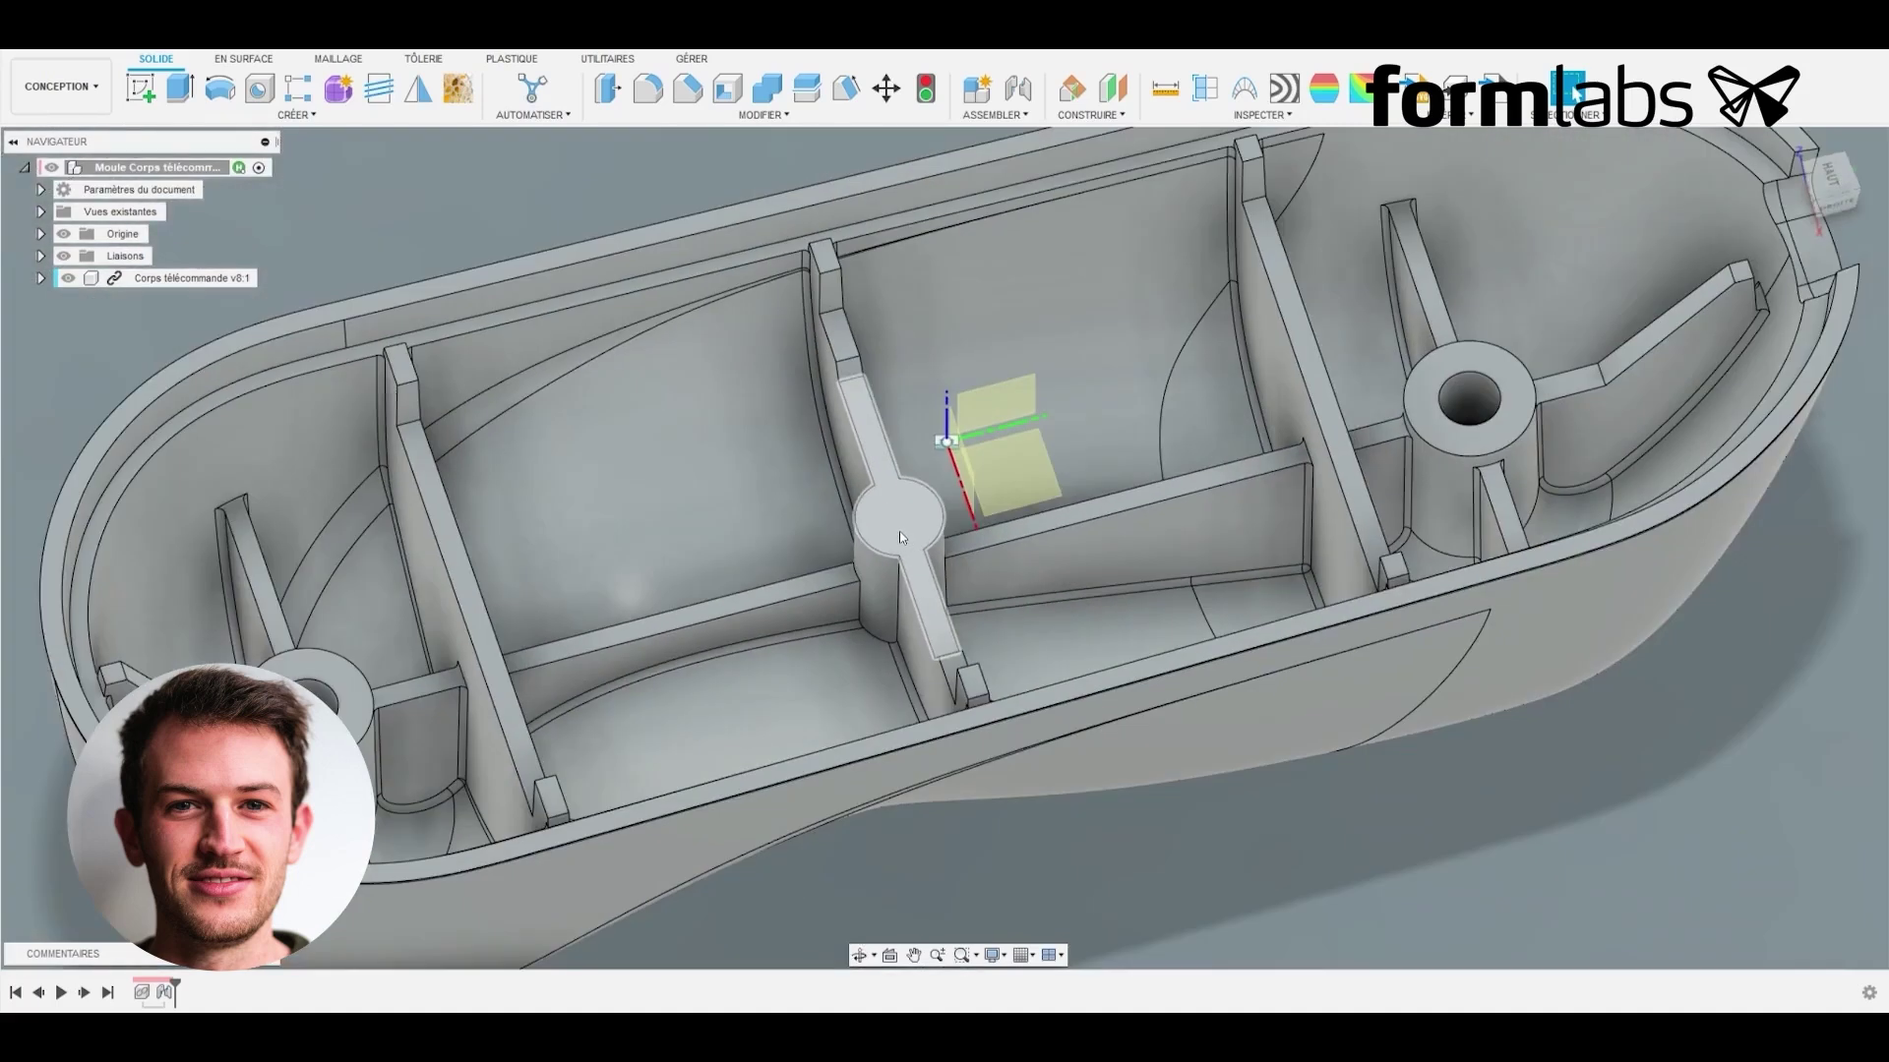
{"action": "middle_click_drag", "start_coordinate": [887, 576], "coordinate": [886, 472], "text": "shift"}
{"action": "scroll", "coordinate": [910, 531], "scroll_direction": "down", "scroll_amount": 5}
{"action": "middle_click_drag", "start_coordinate": [925, 551], "coordinate": [895, 492], "text": "shift"}
{"action": "scroll", "coordinate": [896, 492], "scroll_direction": "down", "scroll_amount": 2}
Step: Create a standard internal component named "Haut Moule corps télécommande" in the assembly
{"action": "left_click", "coordinate": [977, 89]}
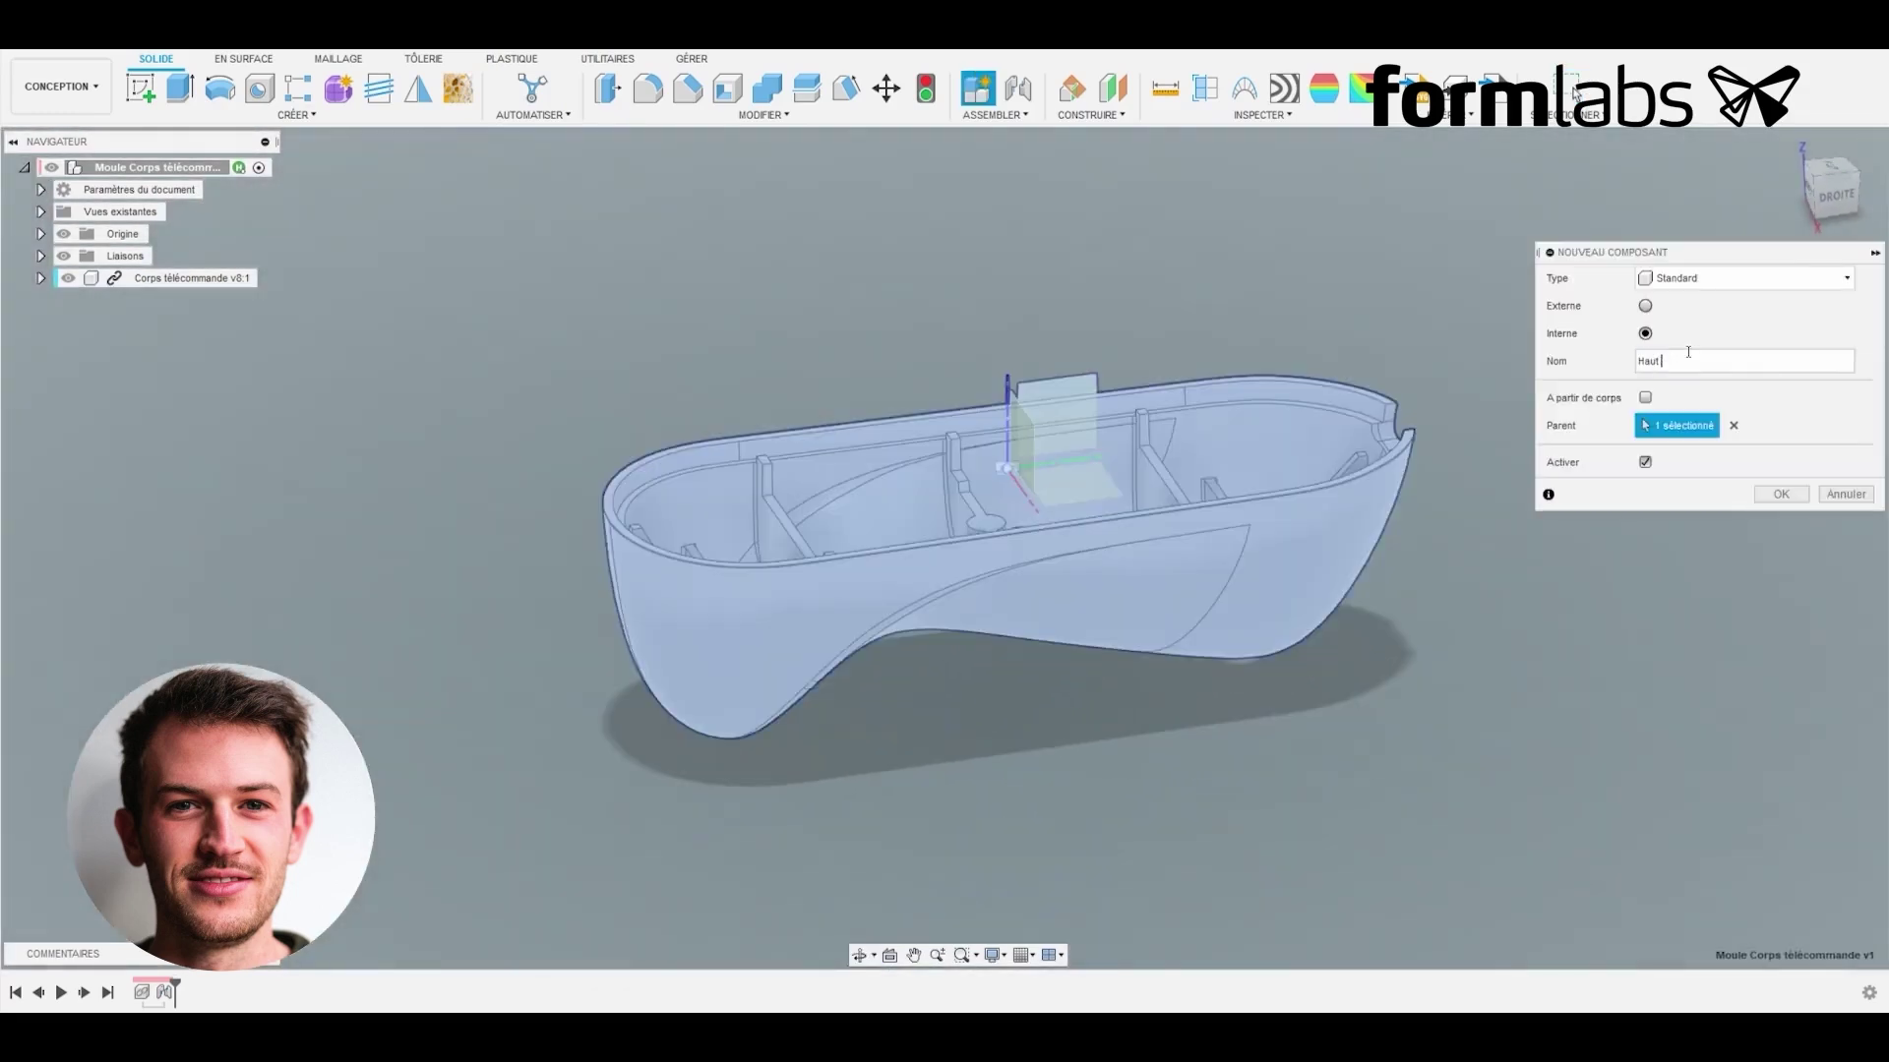
{"action": "type", "text": "ande"}
{"action": "key", "text": "Return"}
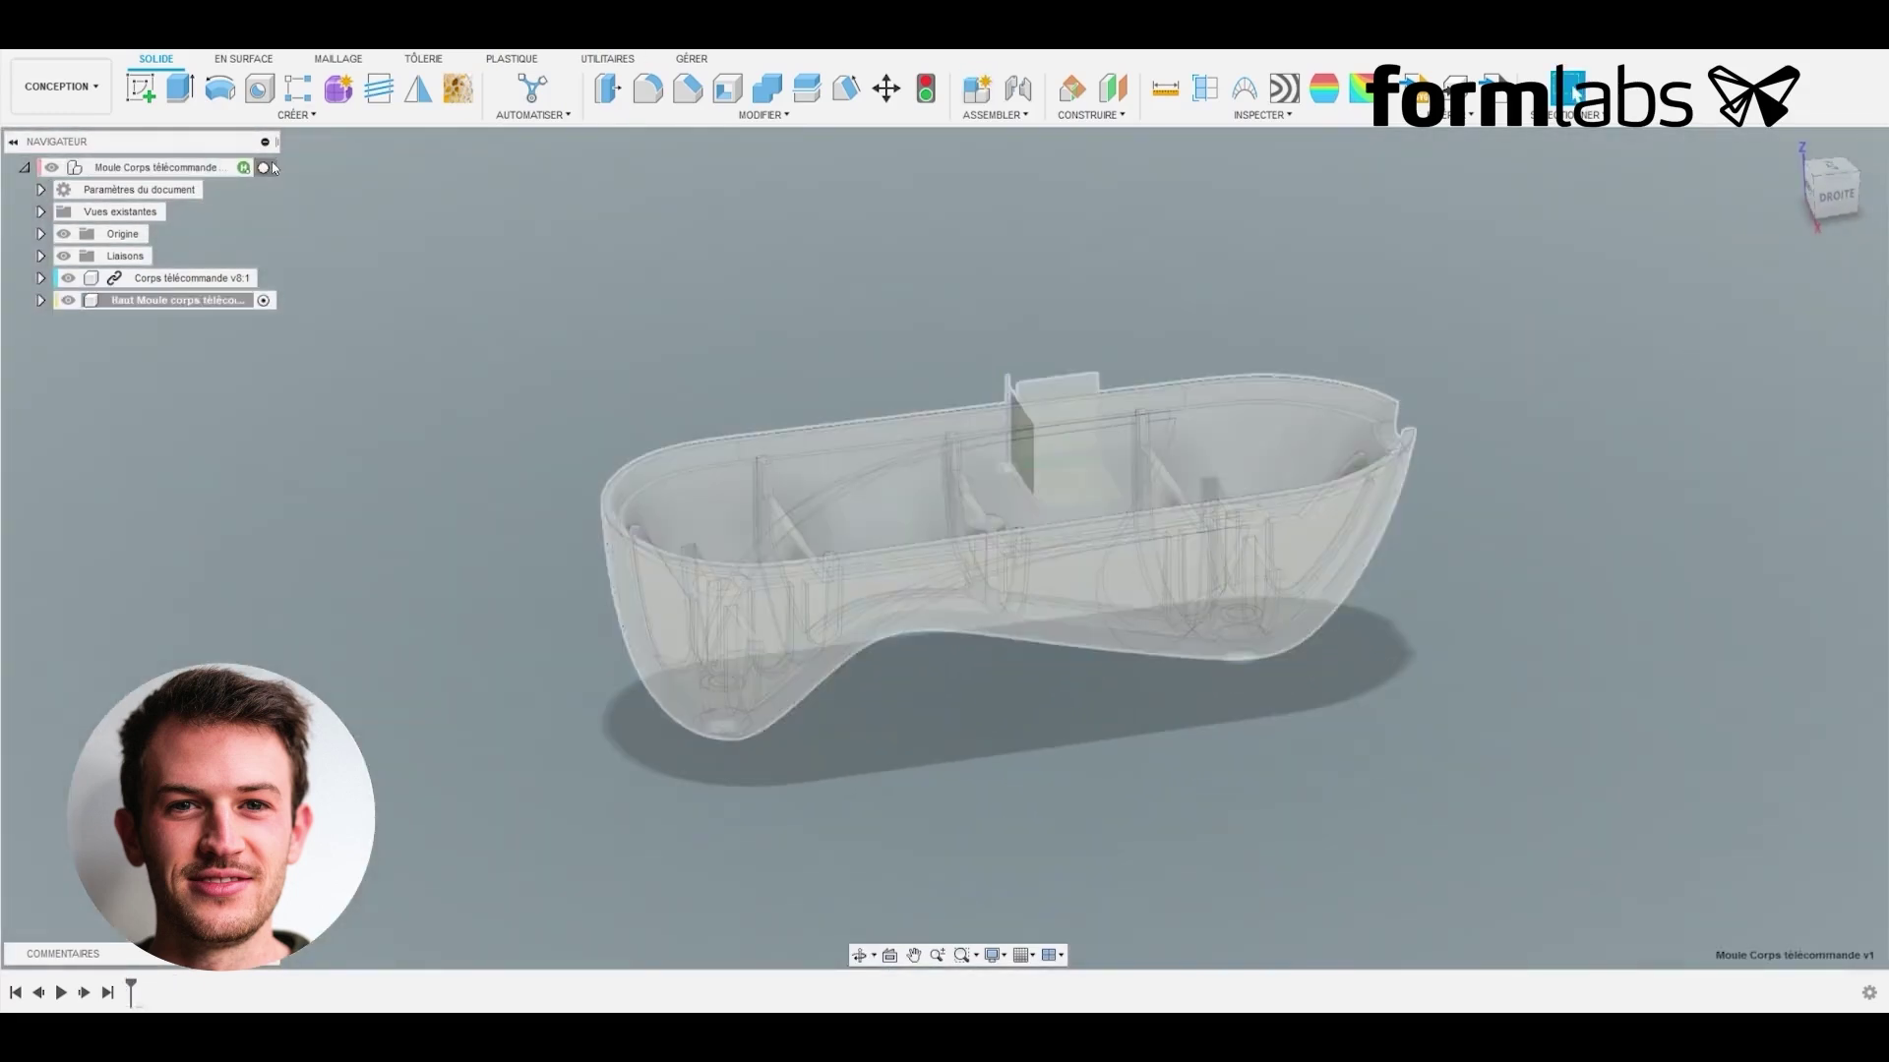
Step: Create a standard internal component named "Bas Moule corps télécommande" and start a rigid group of the components
{"action": "key", "text": "Return"}
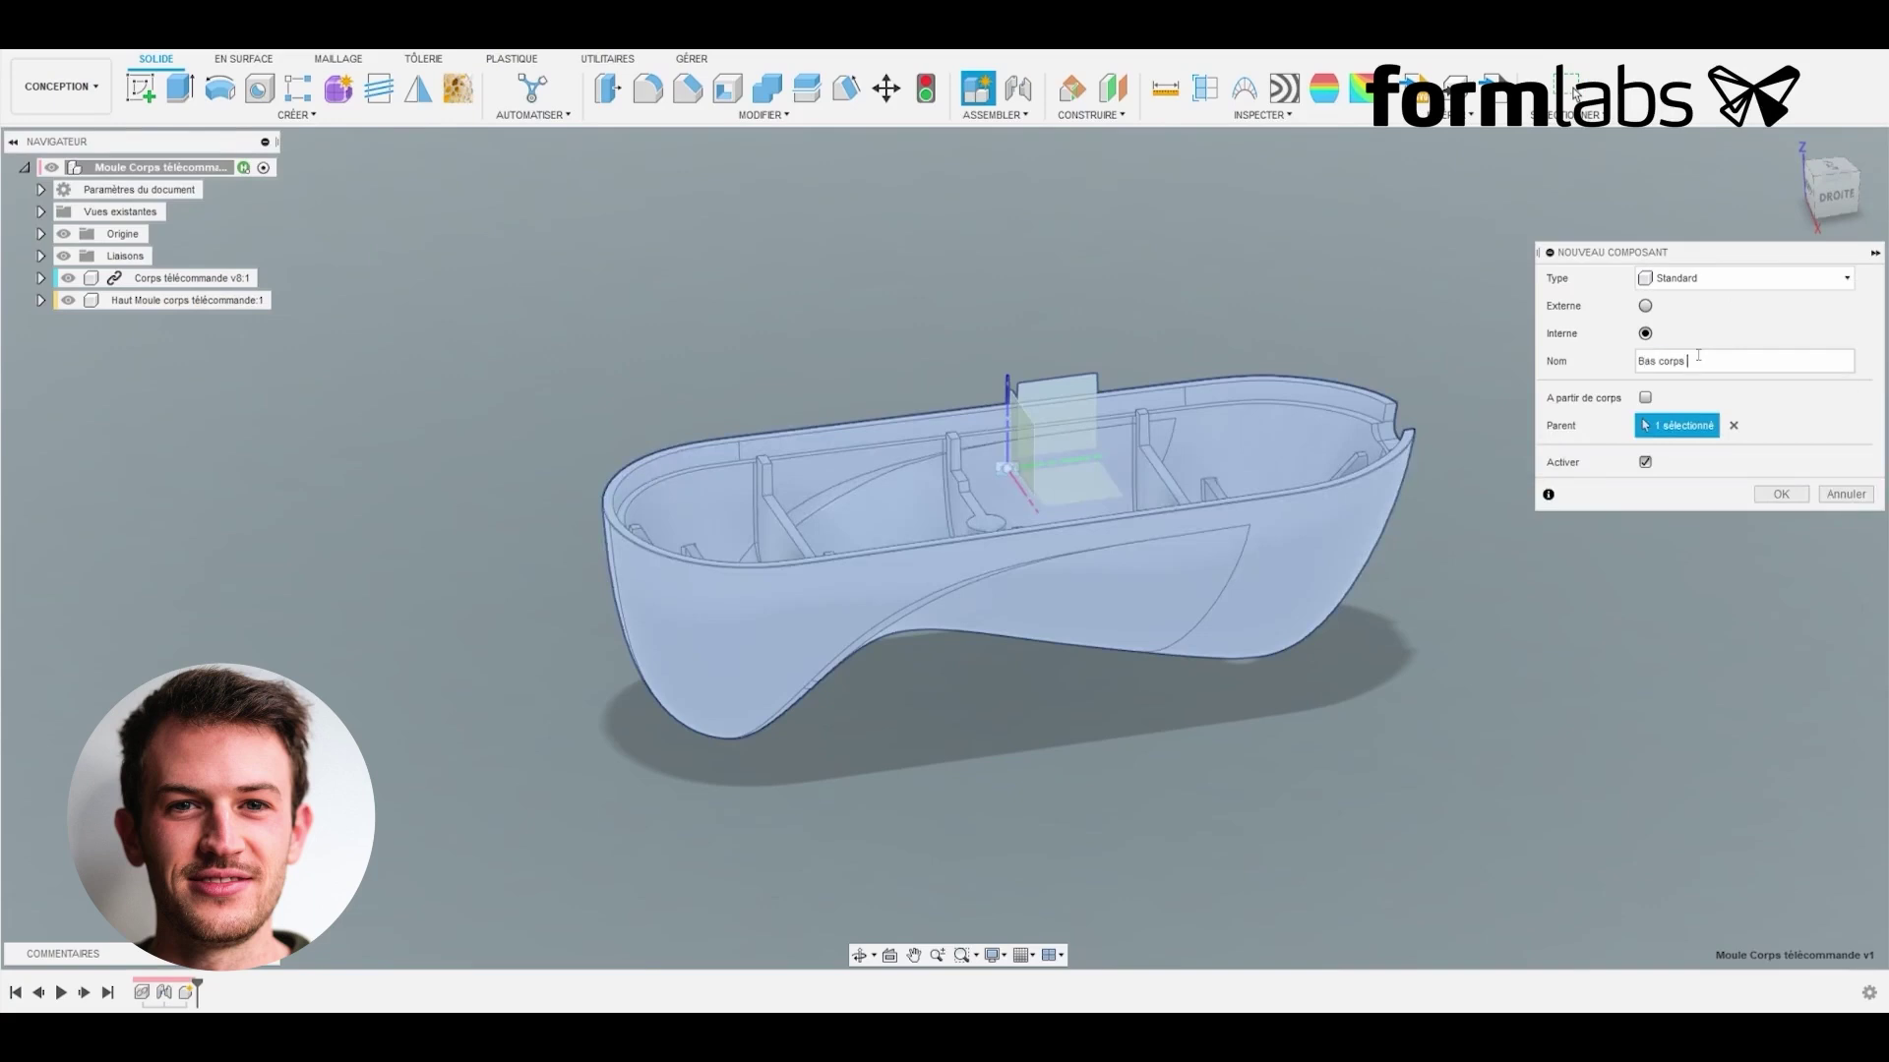
{"action": "type", "text": "Bas Moule corps télécommande"}
{"action": "key", "text": "Return"}
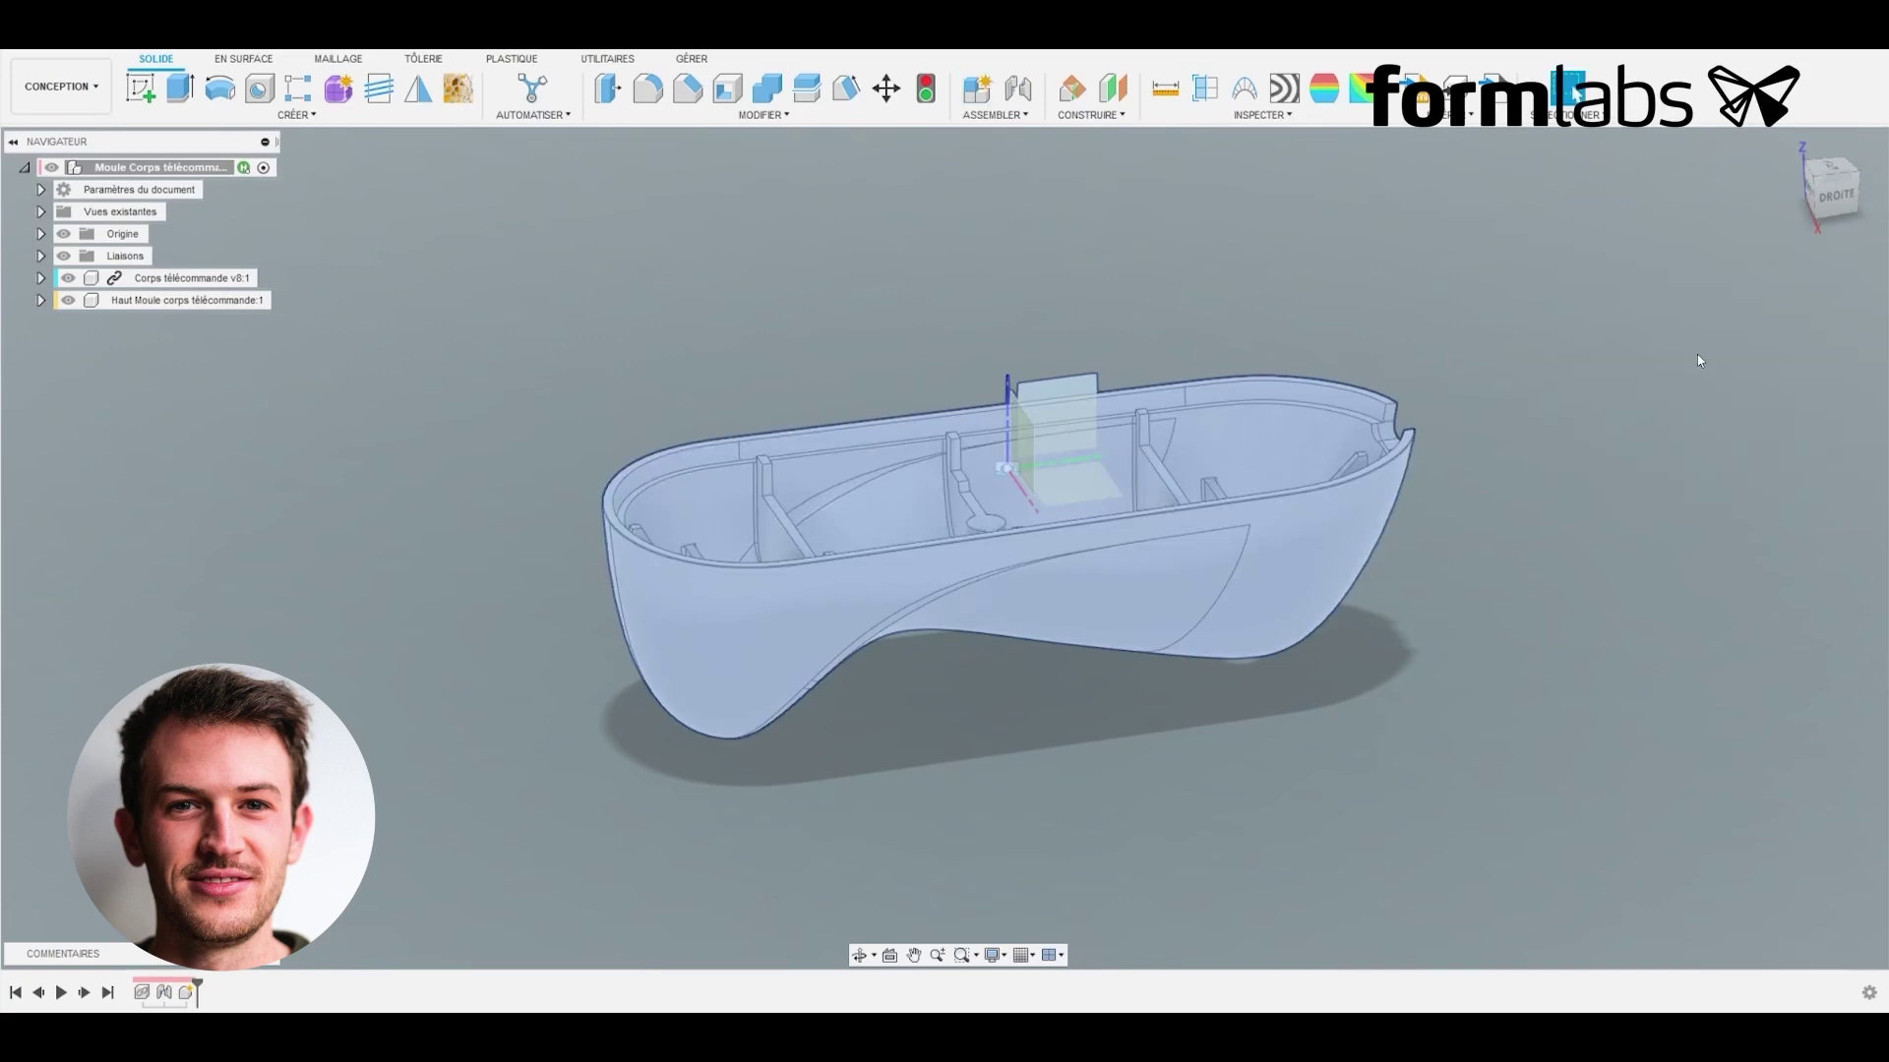
{"action": "left_click", "coordinate": [996, 114]}
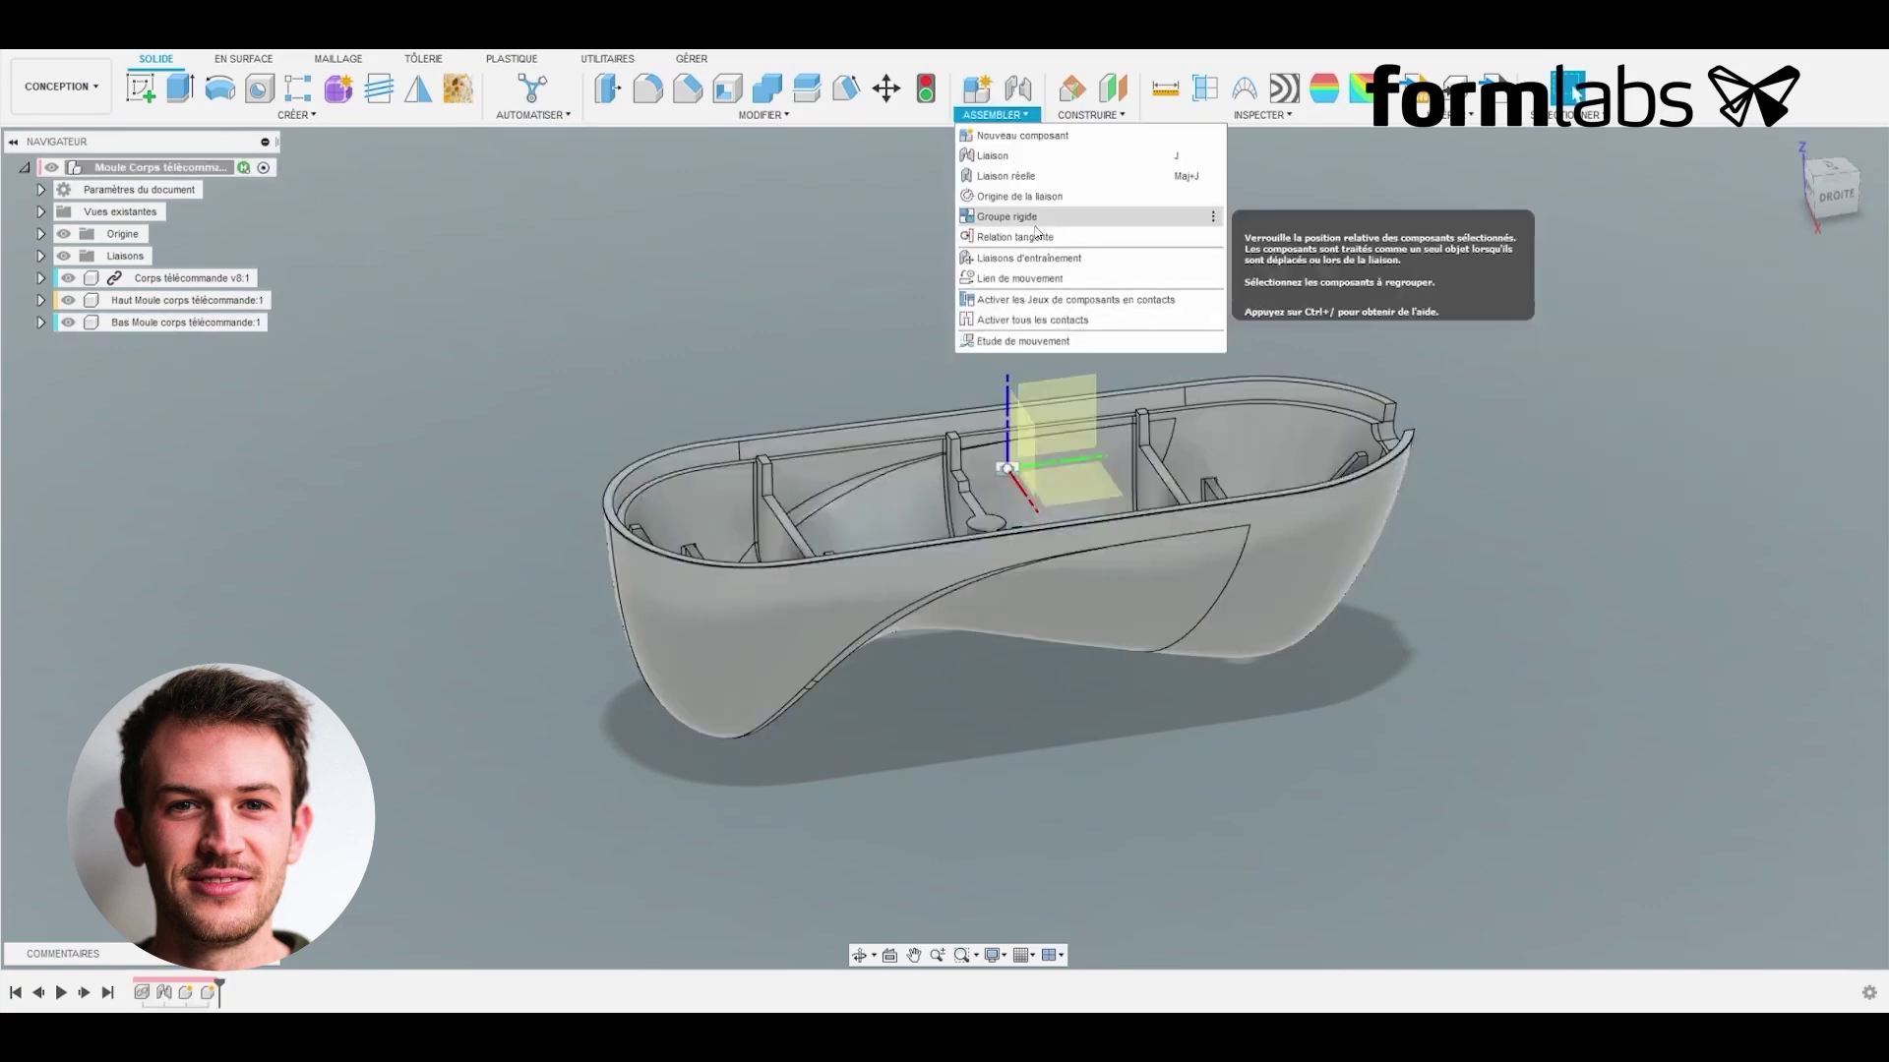
{"action": "left_click", "coordinate": [1014, 220]}
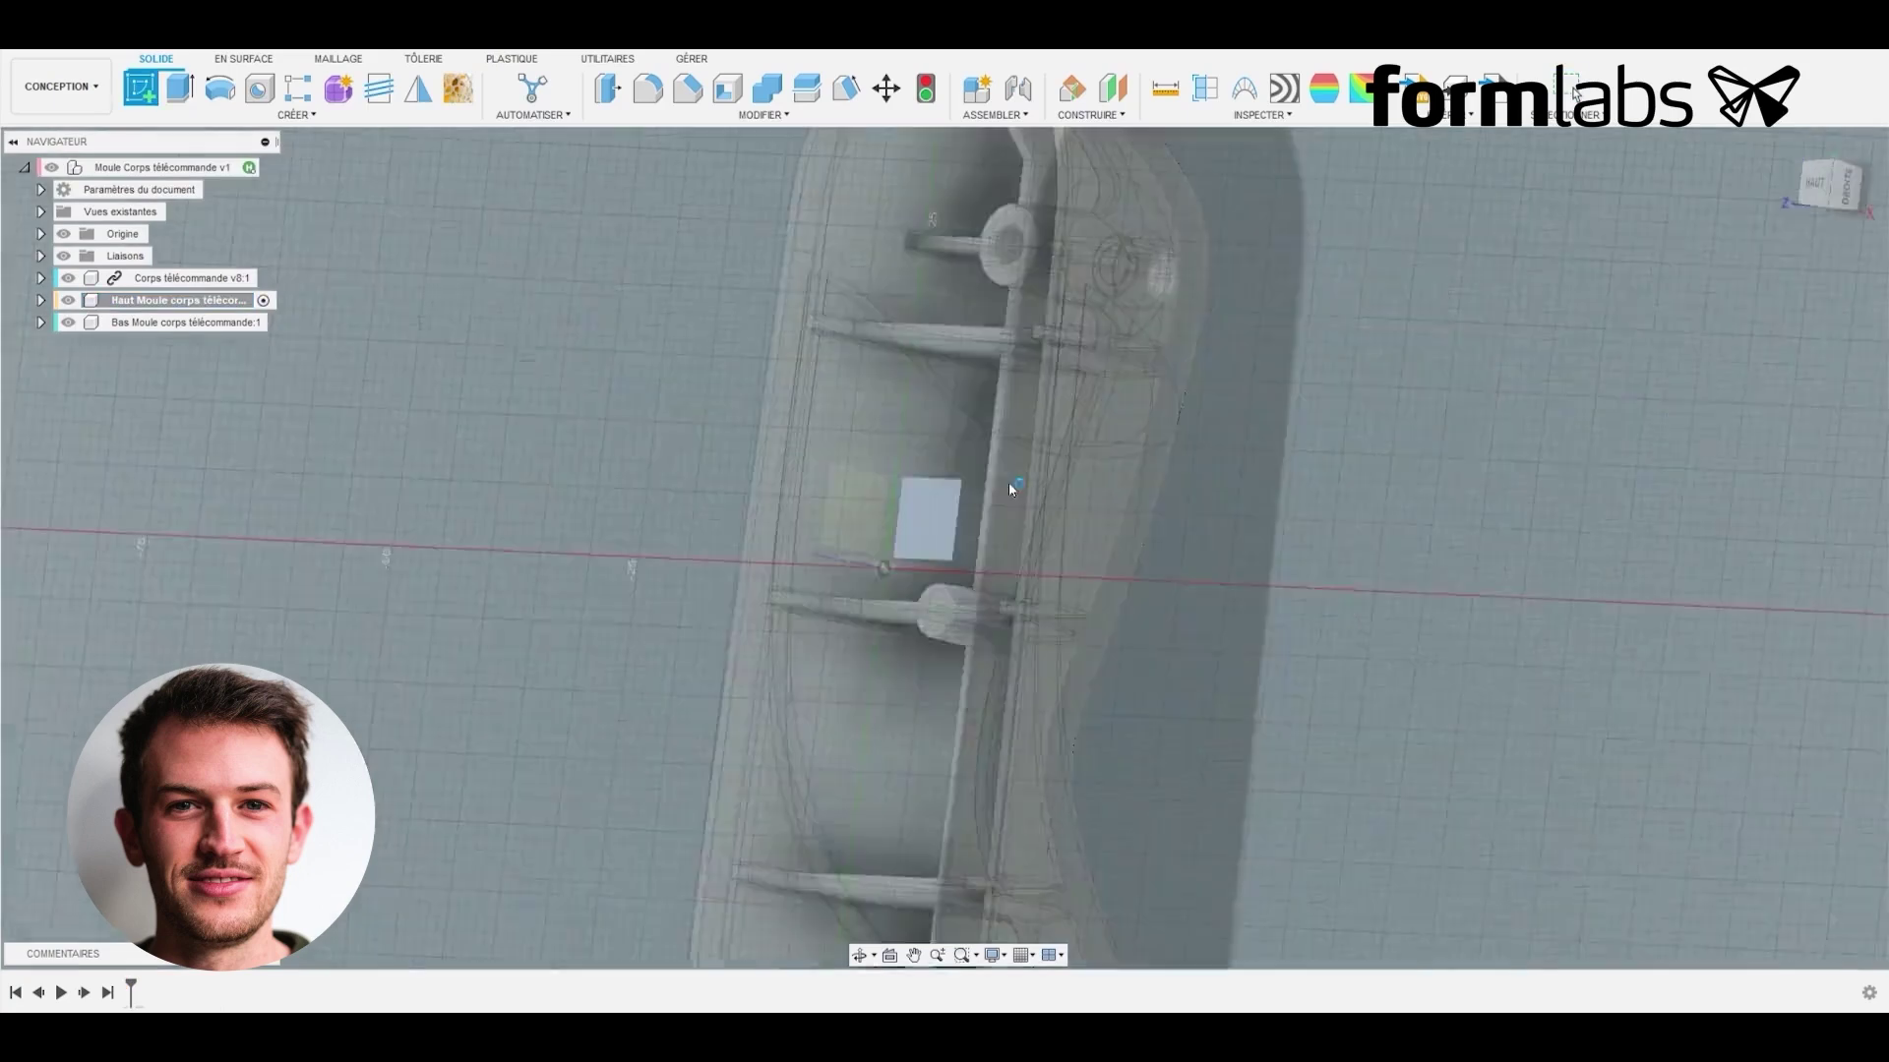
Step: In the upper mould component, sketch a rectangle around the remote body on the horizontal plane and dimension it 55 by 90 mm
{"action": "left_click", "coordinate": [1010, 489]}
{"action": "key", "text": "r"}
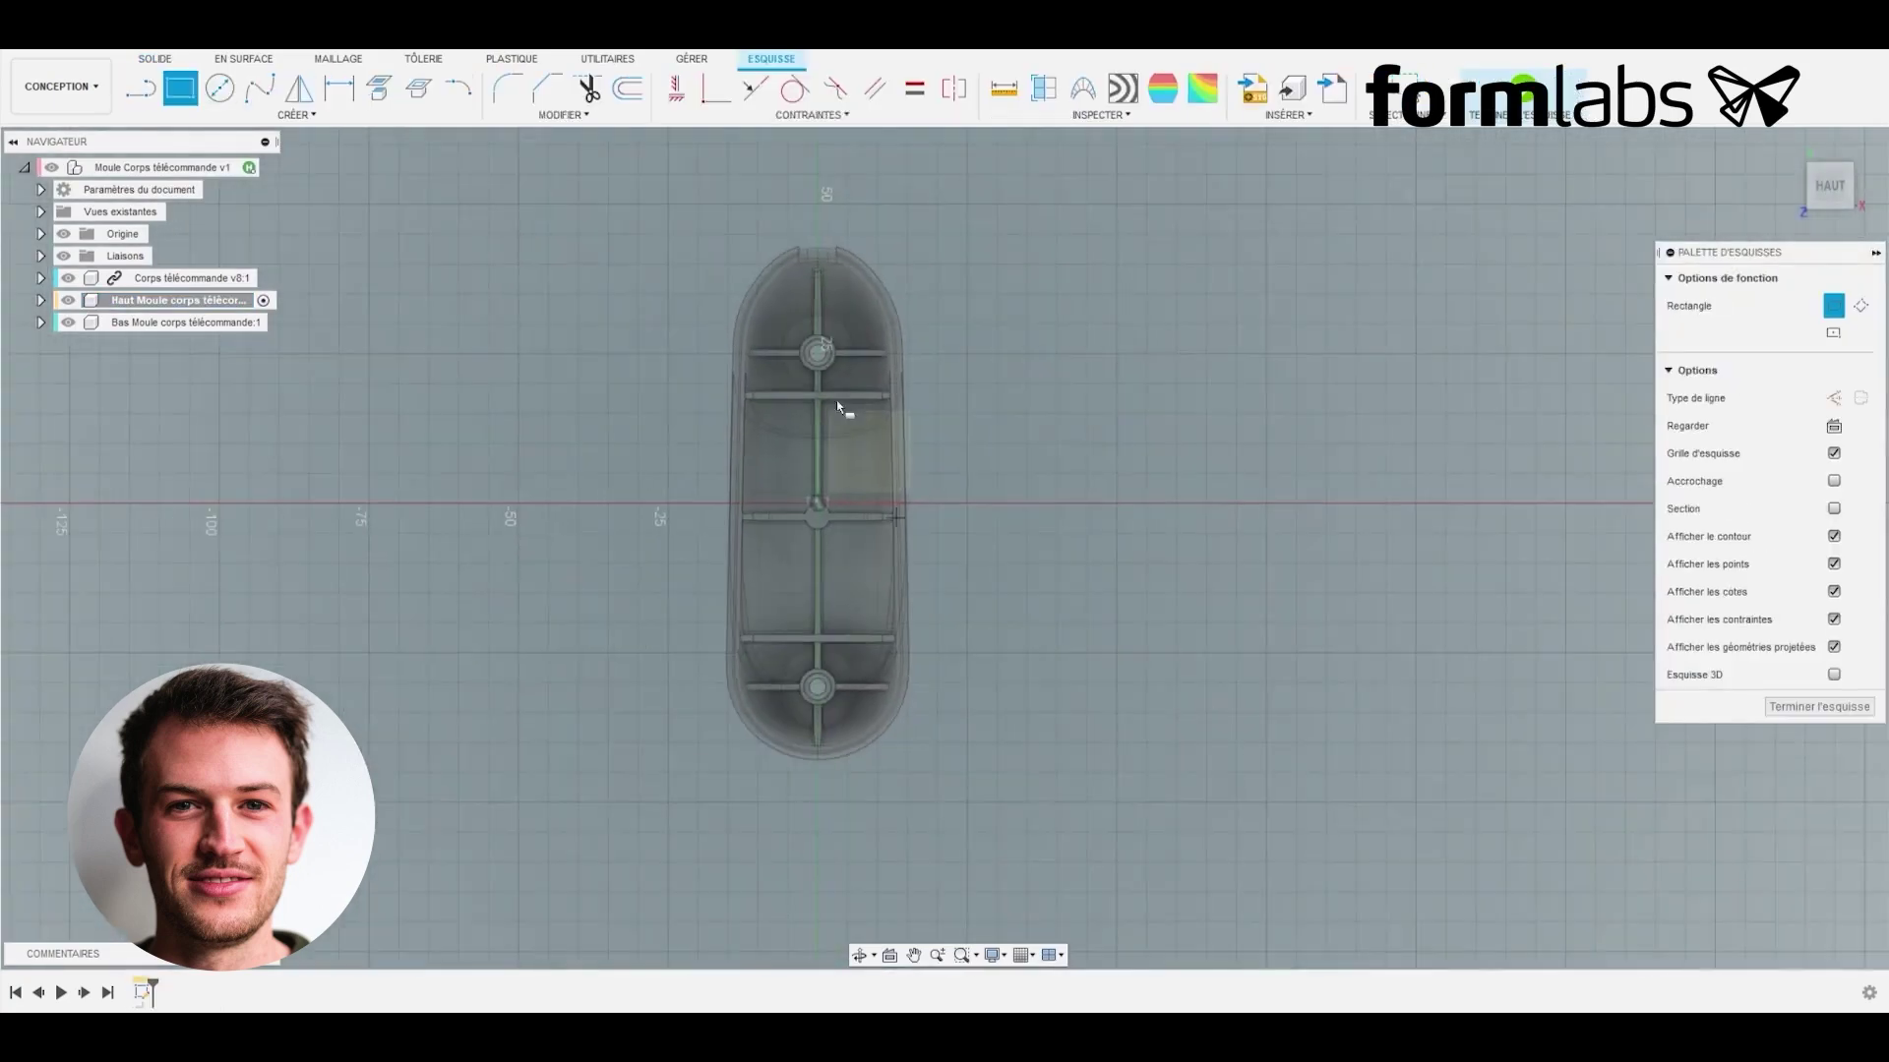
{"action": "left_click", "coordinate": [905, 793]}
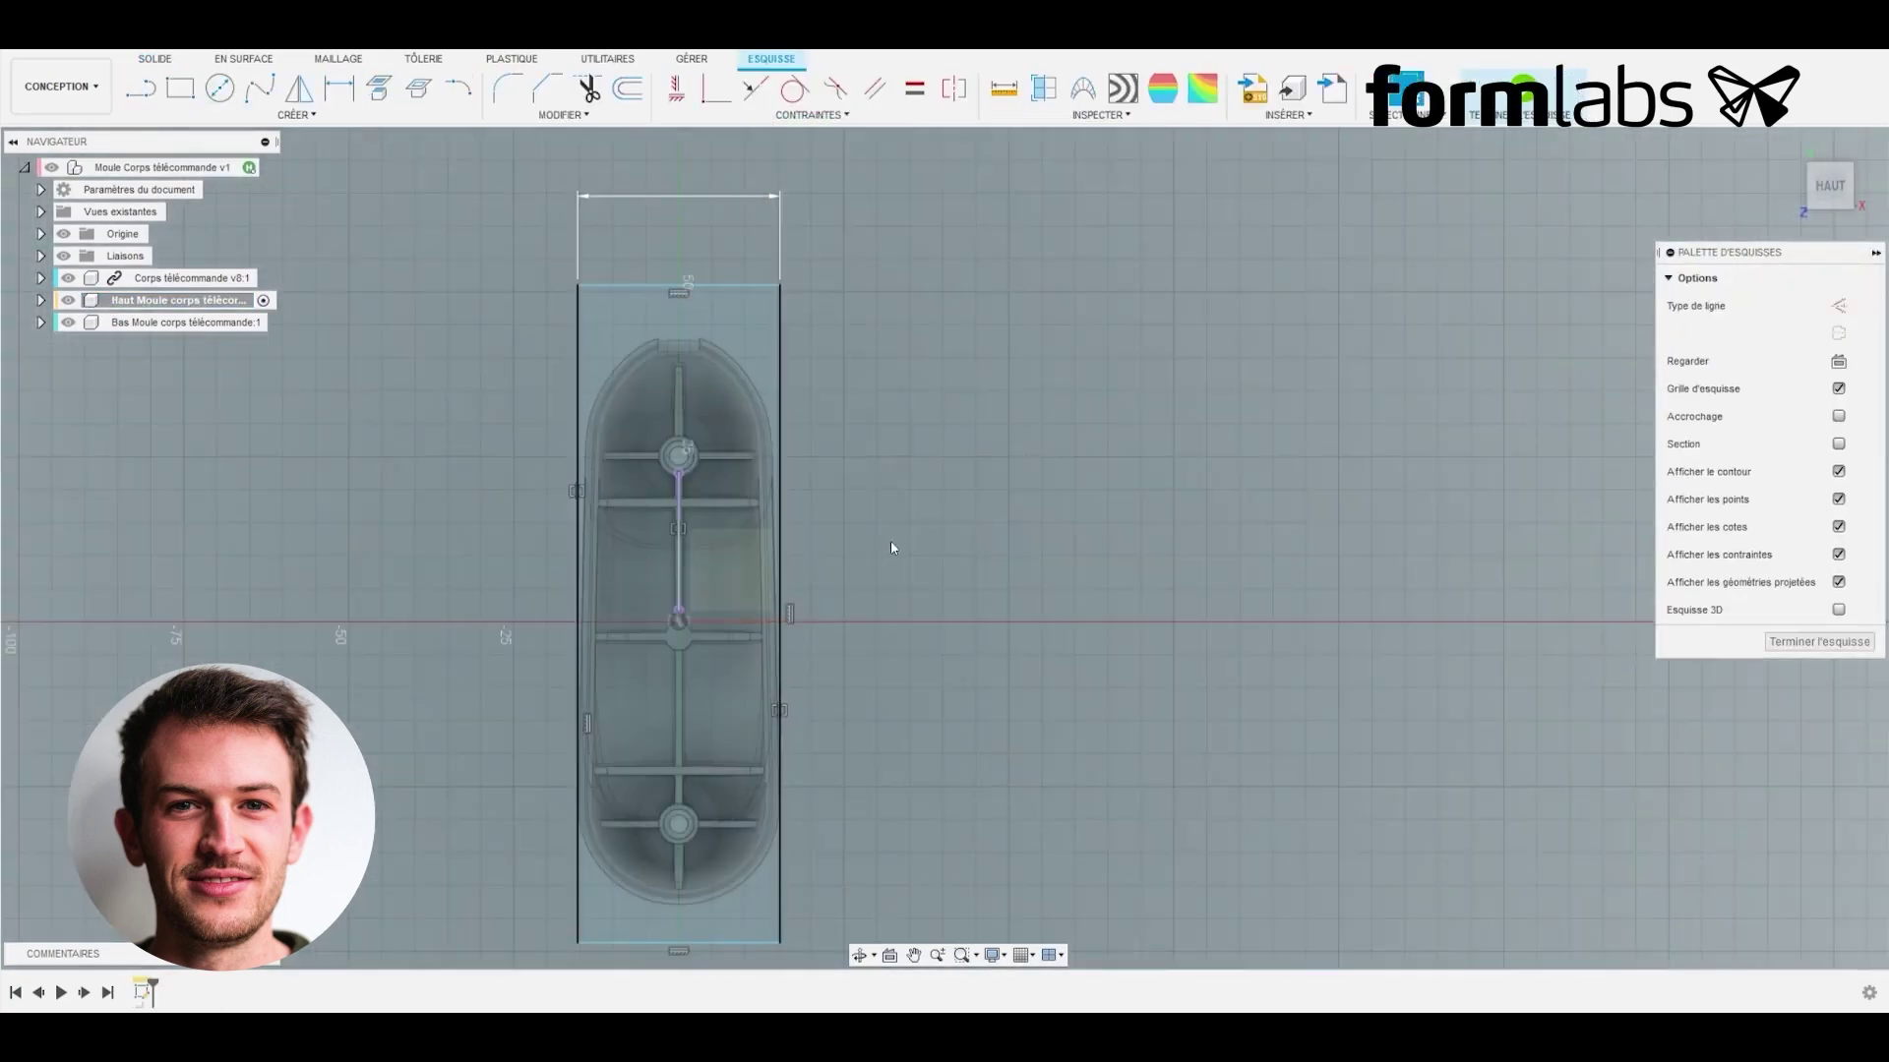
{"action": "left_click", "coordinate": [768, 259]}
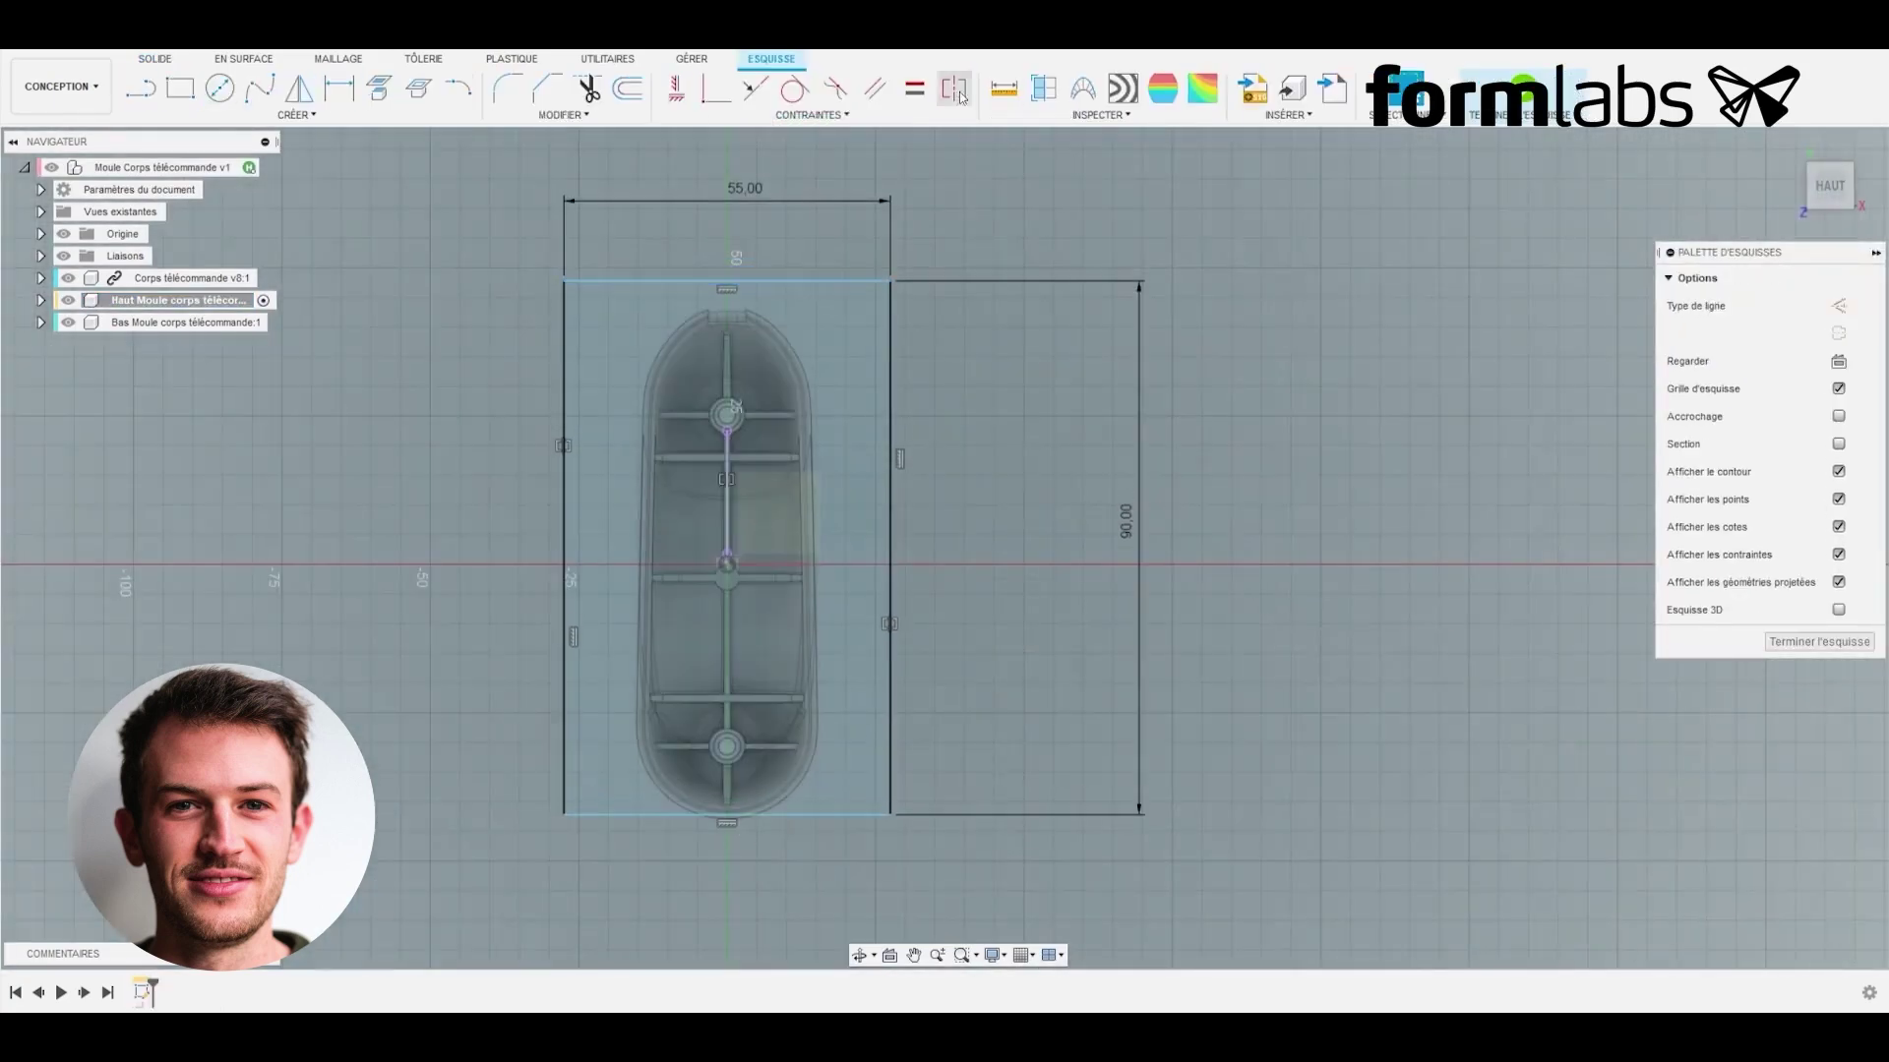
Step: Select the remote body's inner faces for a 0 mm surface offset that creates a new body
{"action": "scroll", "coordinate": [1119, 534], "scroll_direction": "down", "scroll_amount": 3}
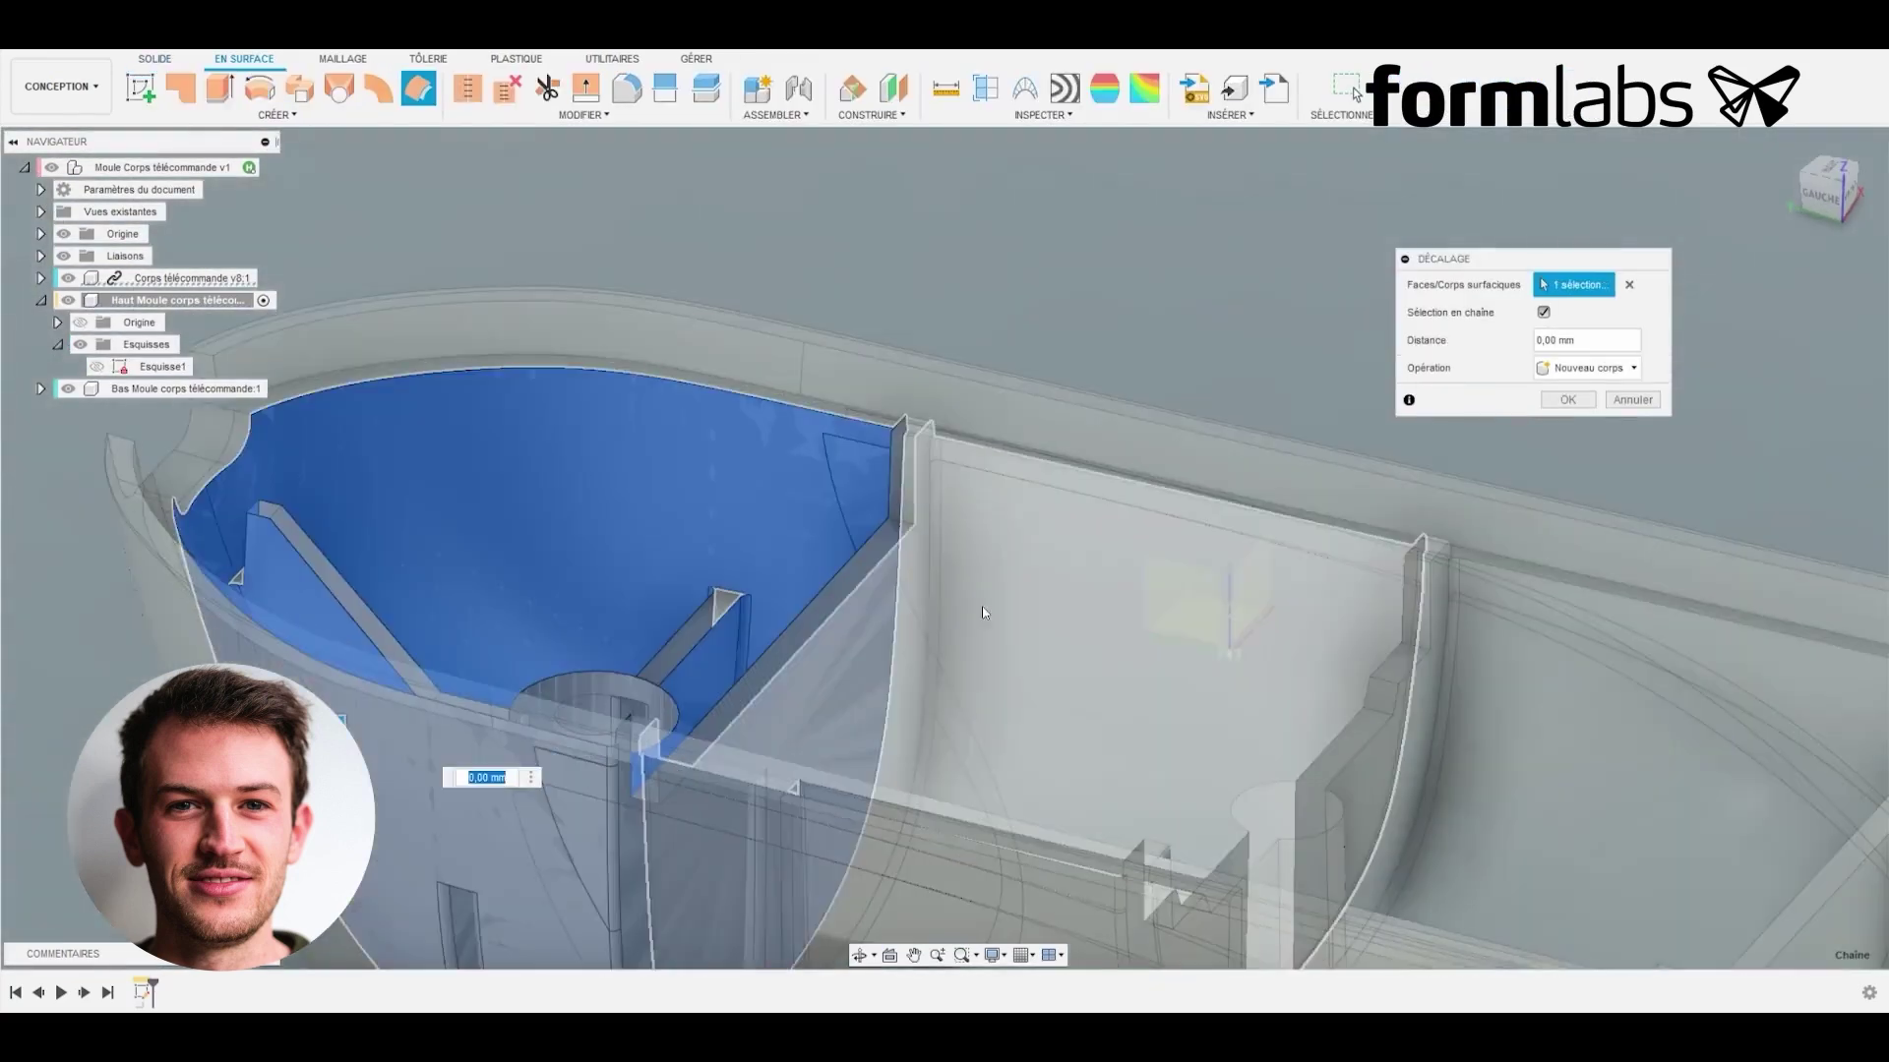
{"action": "scroll", "coordinate": [984, 613], "scroll_direction": "down", "scroll_amount": 3}
{"action": "middle_click_drag", "start_coordinate": [983, 613], "coordinate": [1122, 522], "text": "shift"}
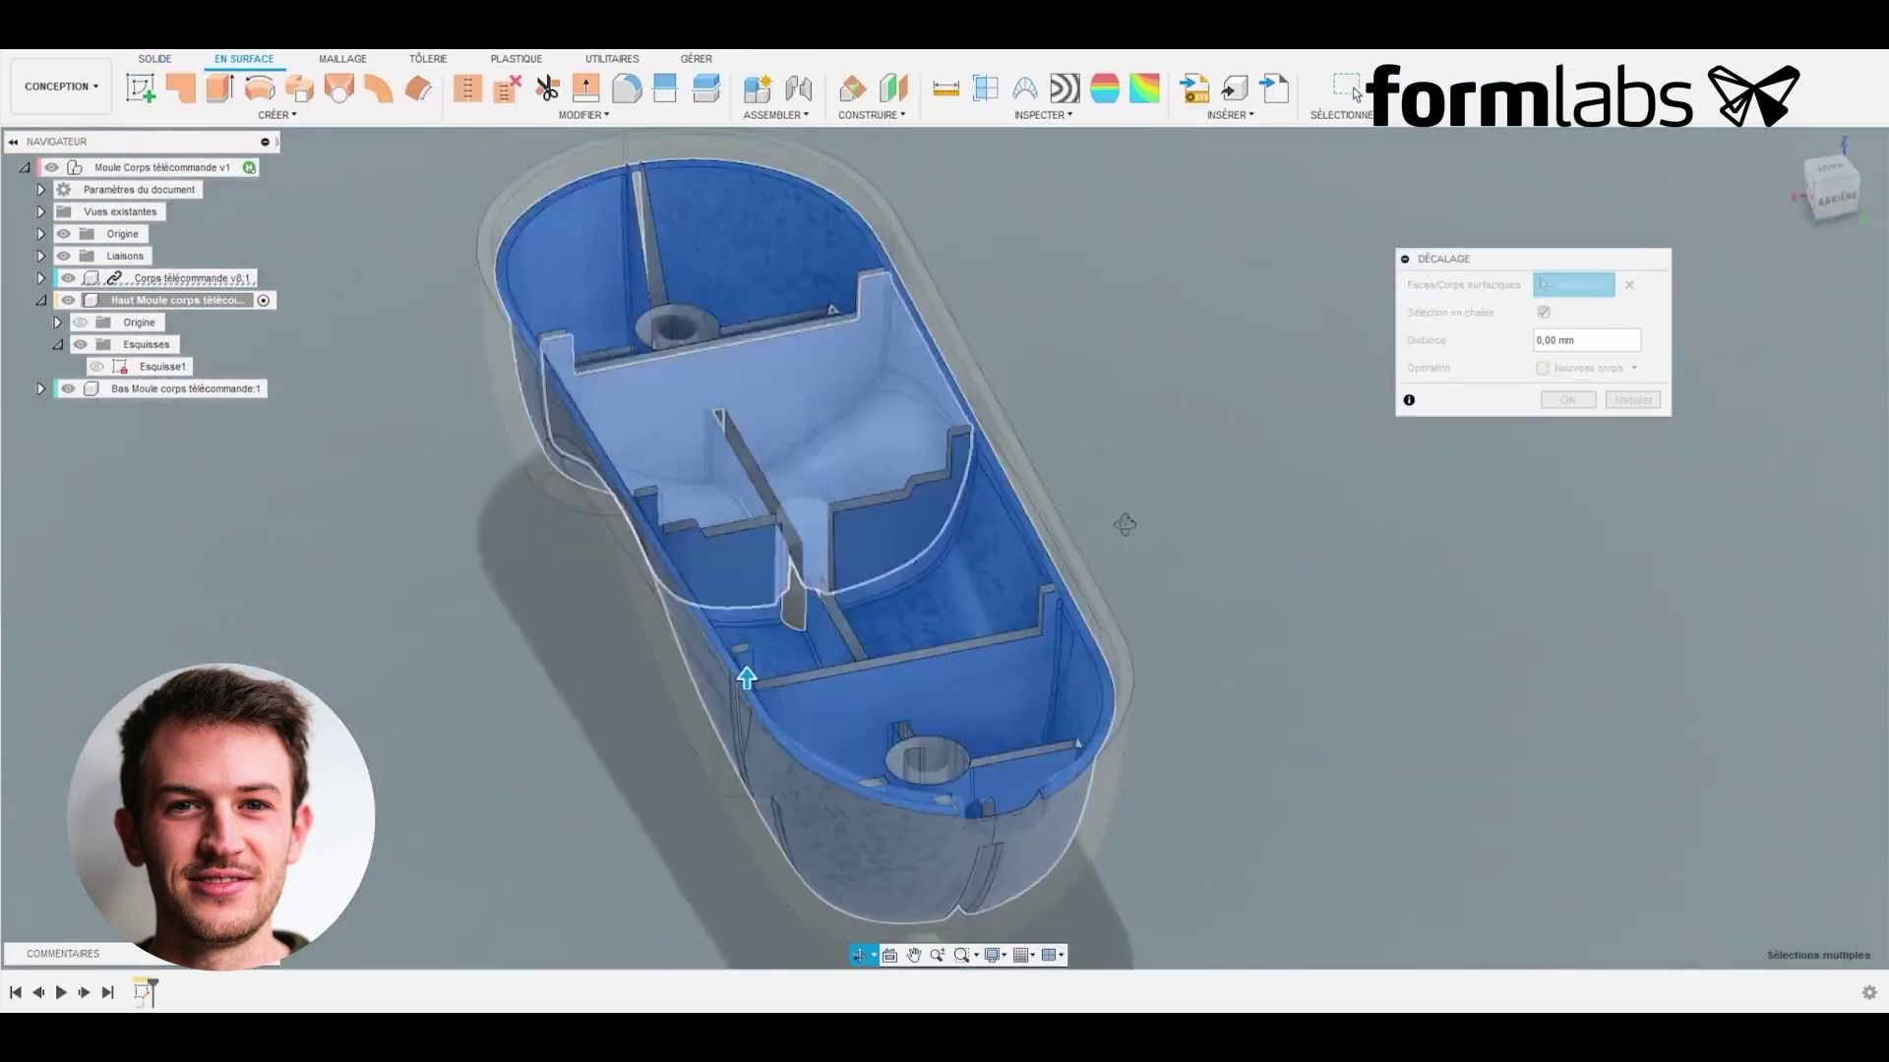
{"action": "scroll", "coordinate": [1248, 607], "scroll_direction": "up", "scroll_amount": 3}
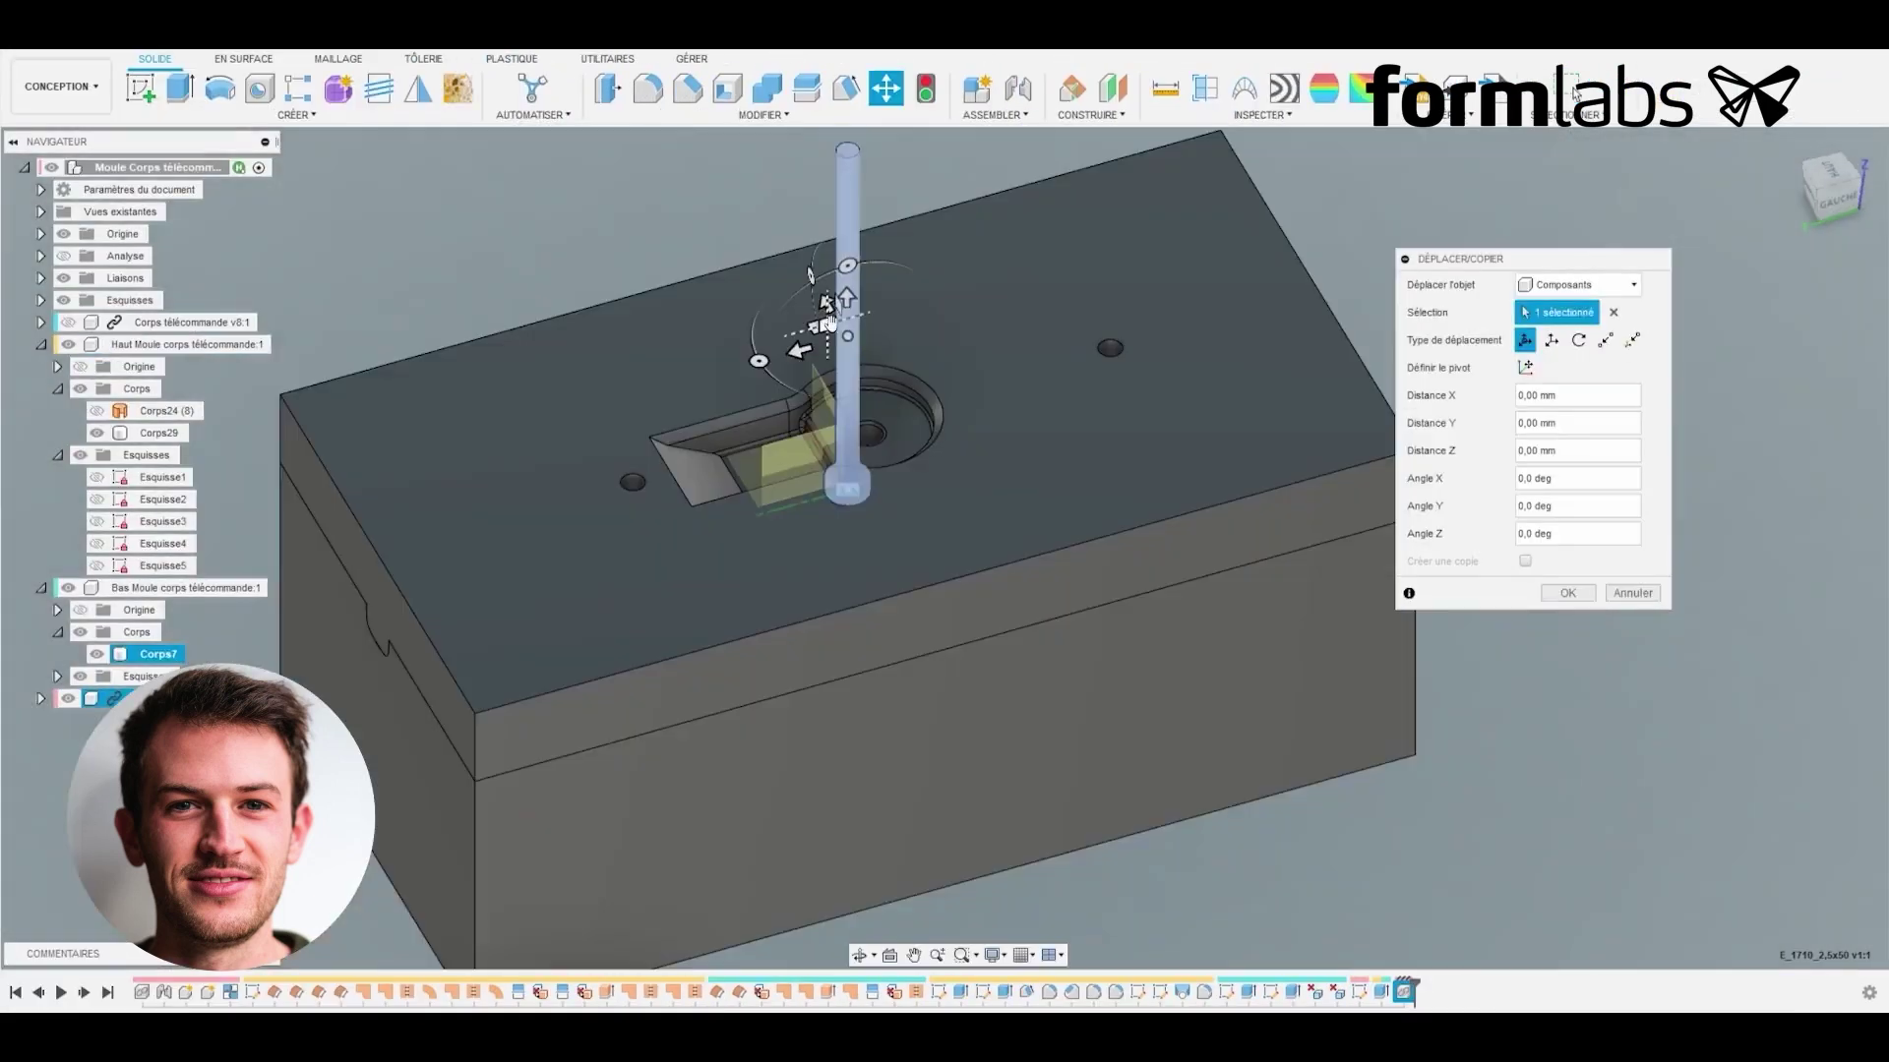
Step: Move the E_1710_2,5x50 ejector pin component and examine its fit through both mould halves in a section analysis
{"action": "left_click_drag", "start_coordinate": [821, 315], "coordinate": [539, 318]}
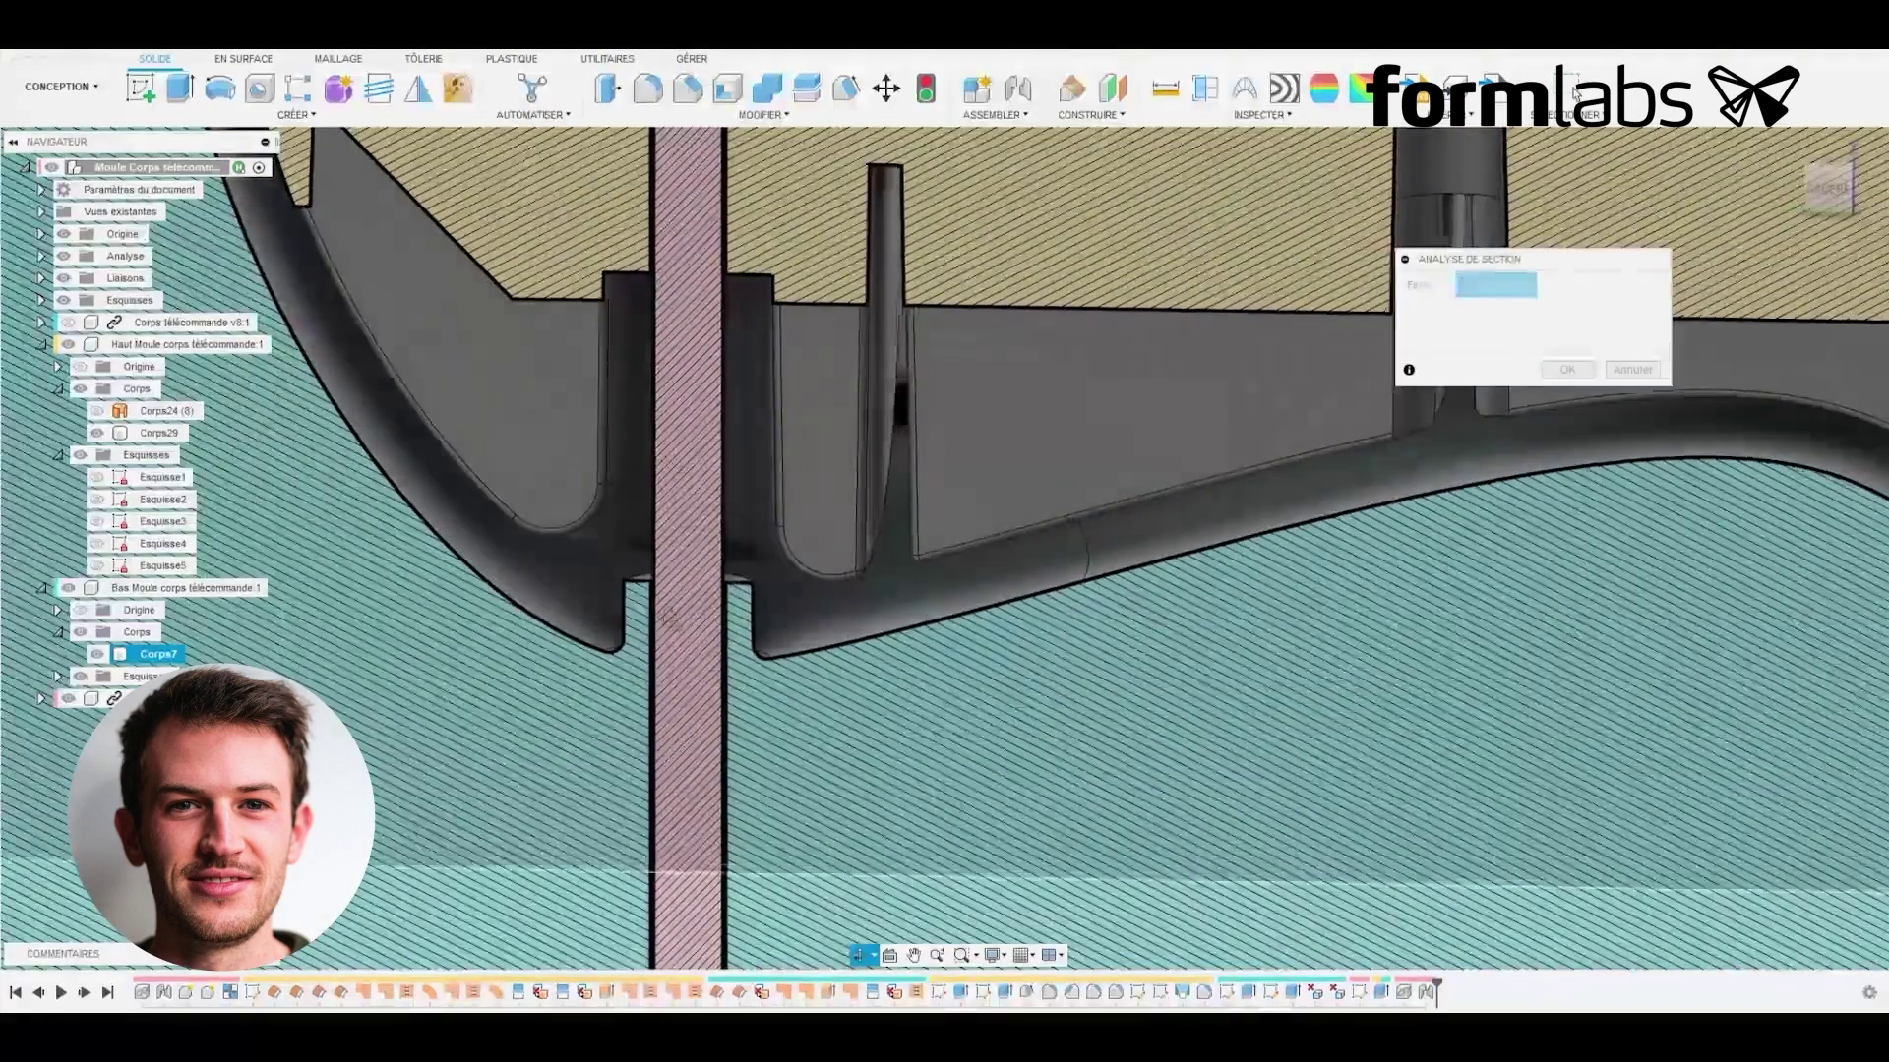
{"action": "scroll", "coordinate": [717, 563], "scroll_direction": "down", "scroll_amount": 3}
{"action": "scroll", "coordinate": [717, 563], "scroll_direction": "up", "scroll_amount": 8}
{"action": "scroll", "coordinate": [673, 561], "scroll_direction": "down", "scroll_amount": 5}
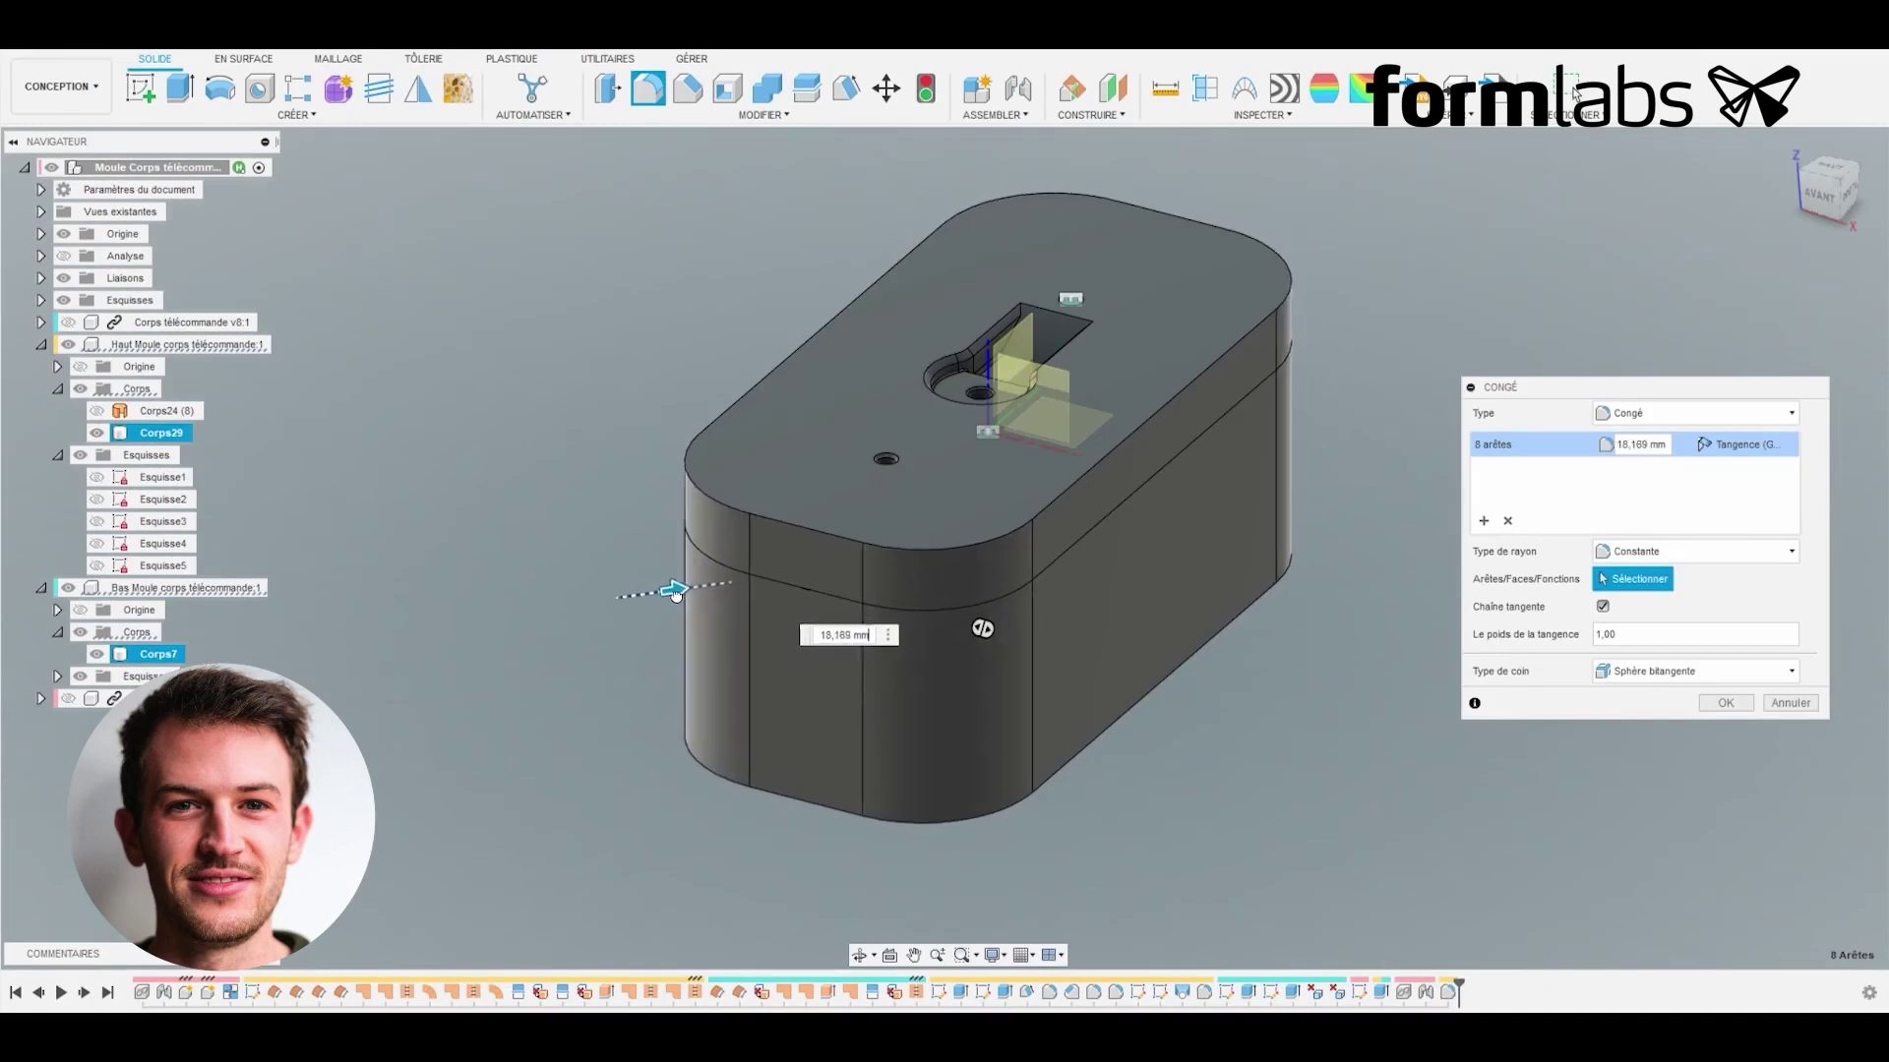
Step: Fillet the eight vertical corner edges of both mould halves at 18.169 mm, and open the direction options for extruding the two round profiles
{"action": "key", "text": "Return"}
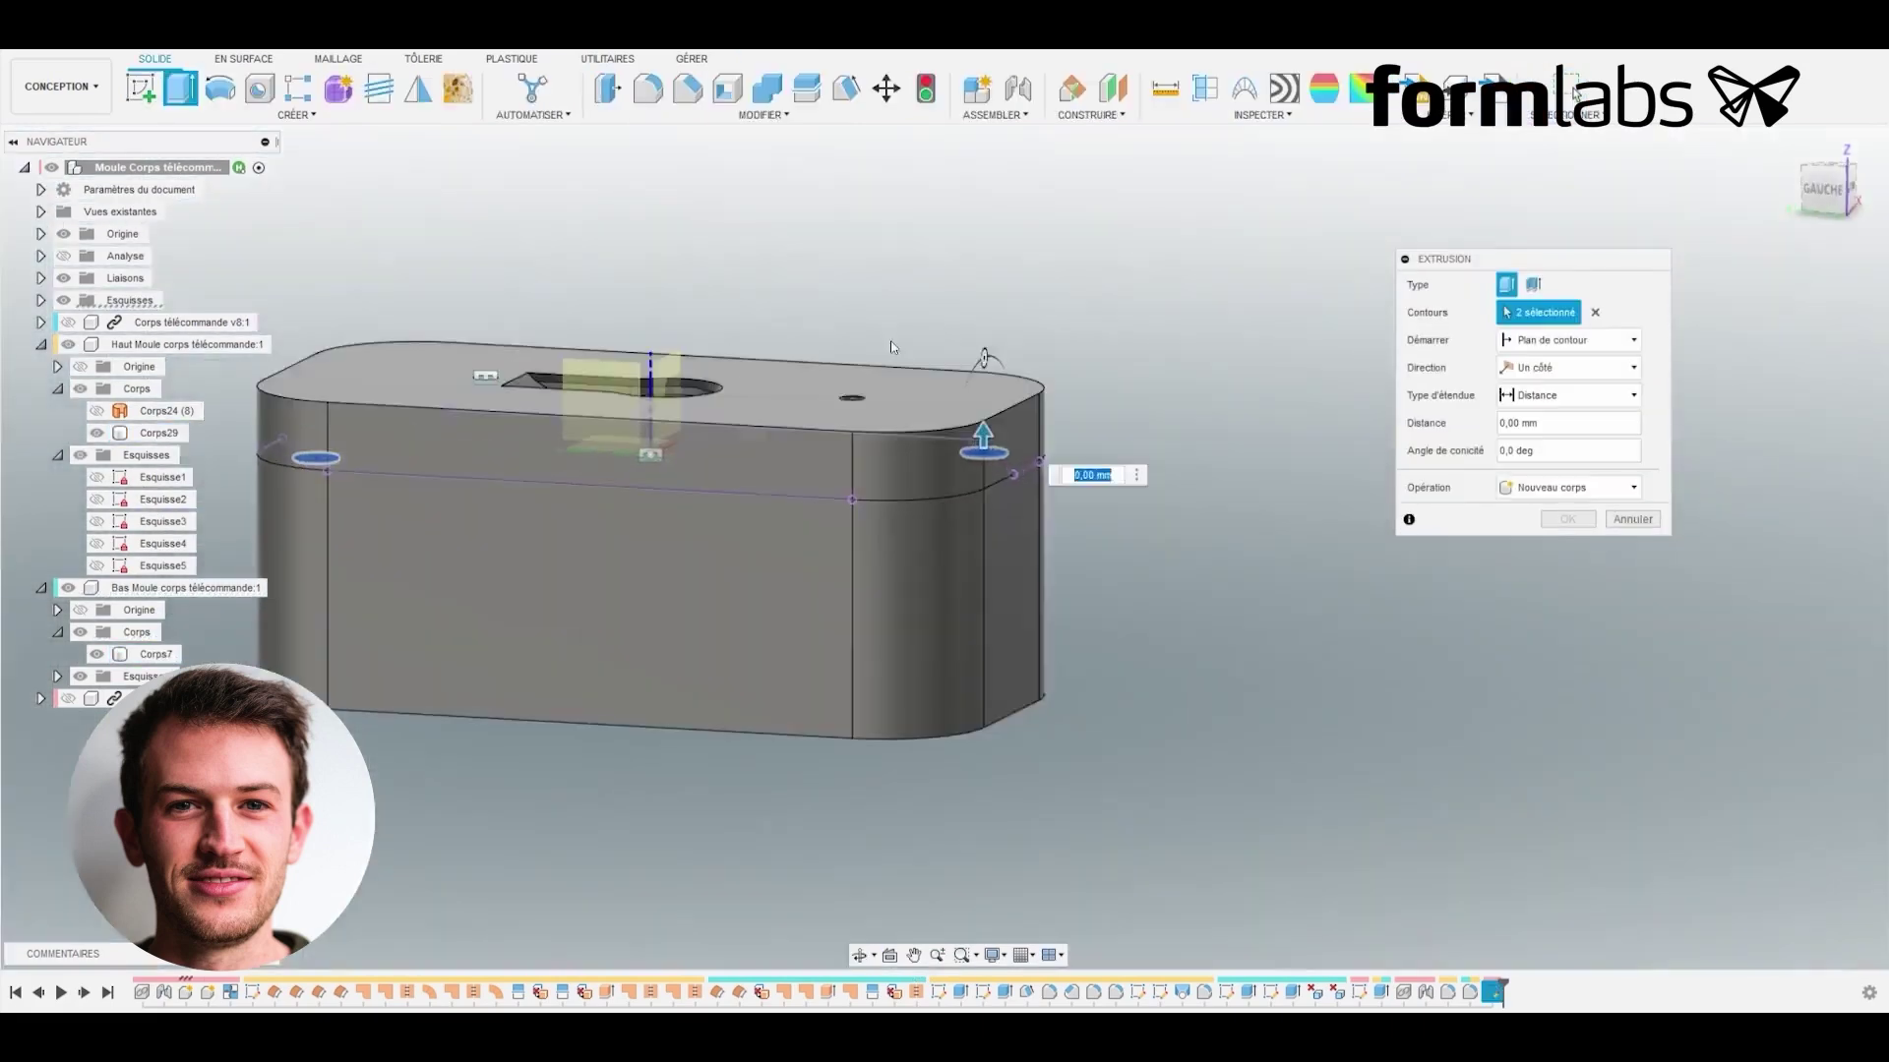
{"action": "left_click", "coordinate": [1582, 368]}
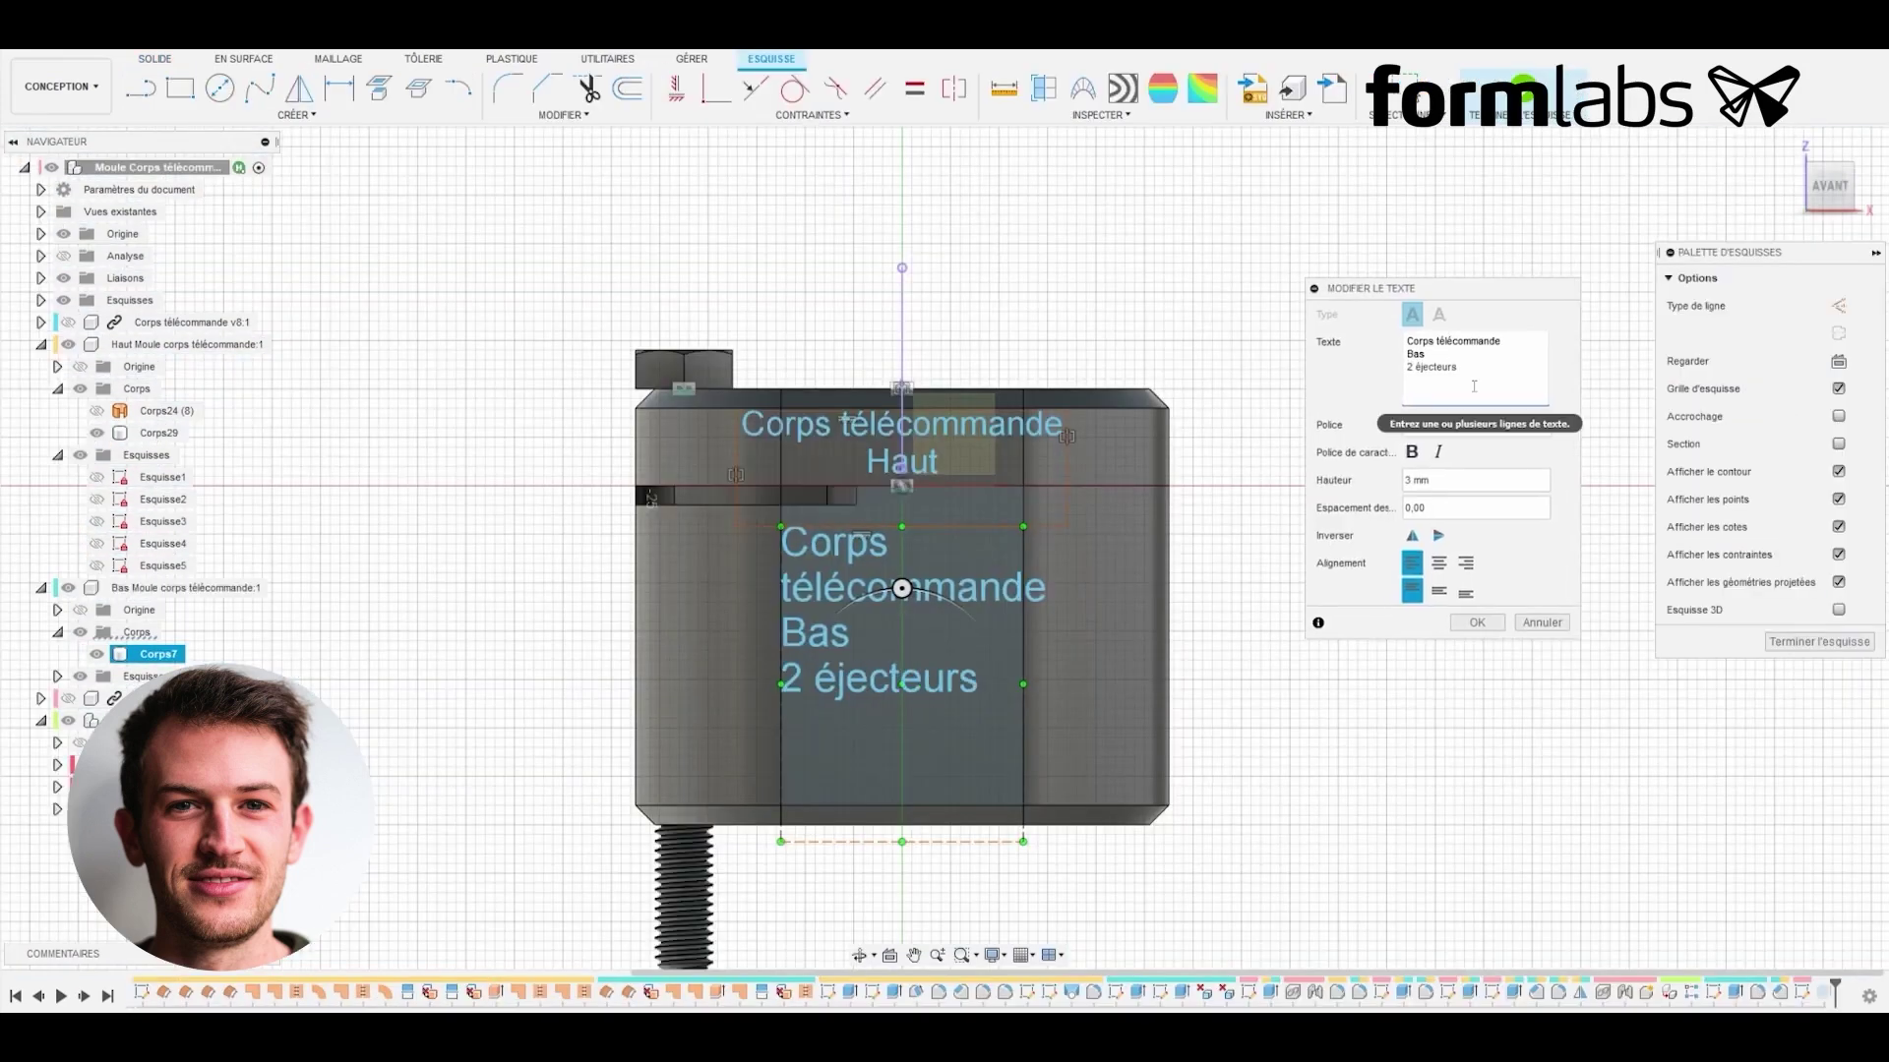
Step: Apply the 3 mm high text "Corps télécommande Bas 2 éjecteurs" to the front-face sketch on the lower mould half
{"action": "left_click", "coordinate": [1477, 622]}
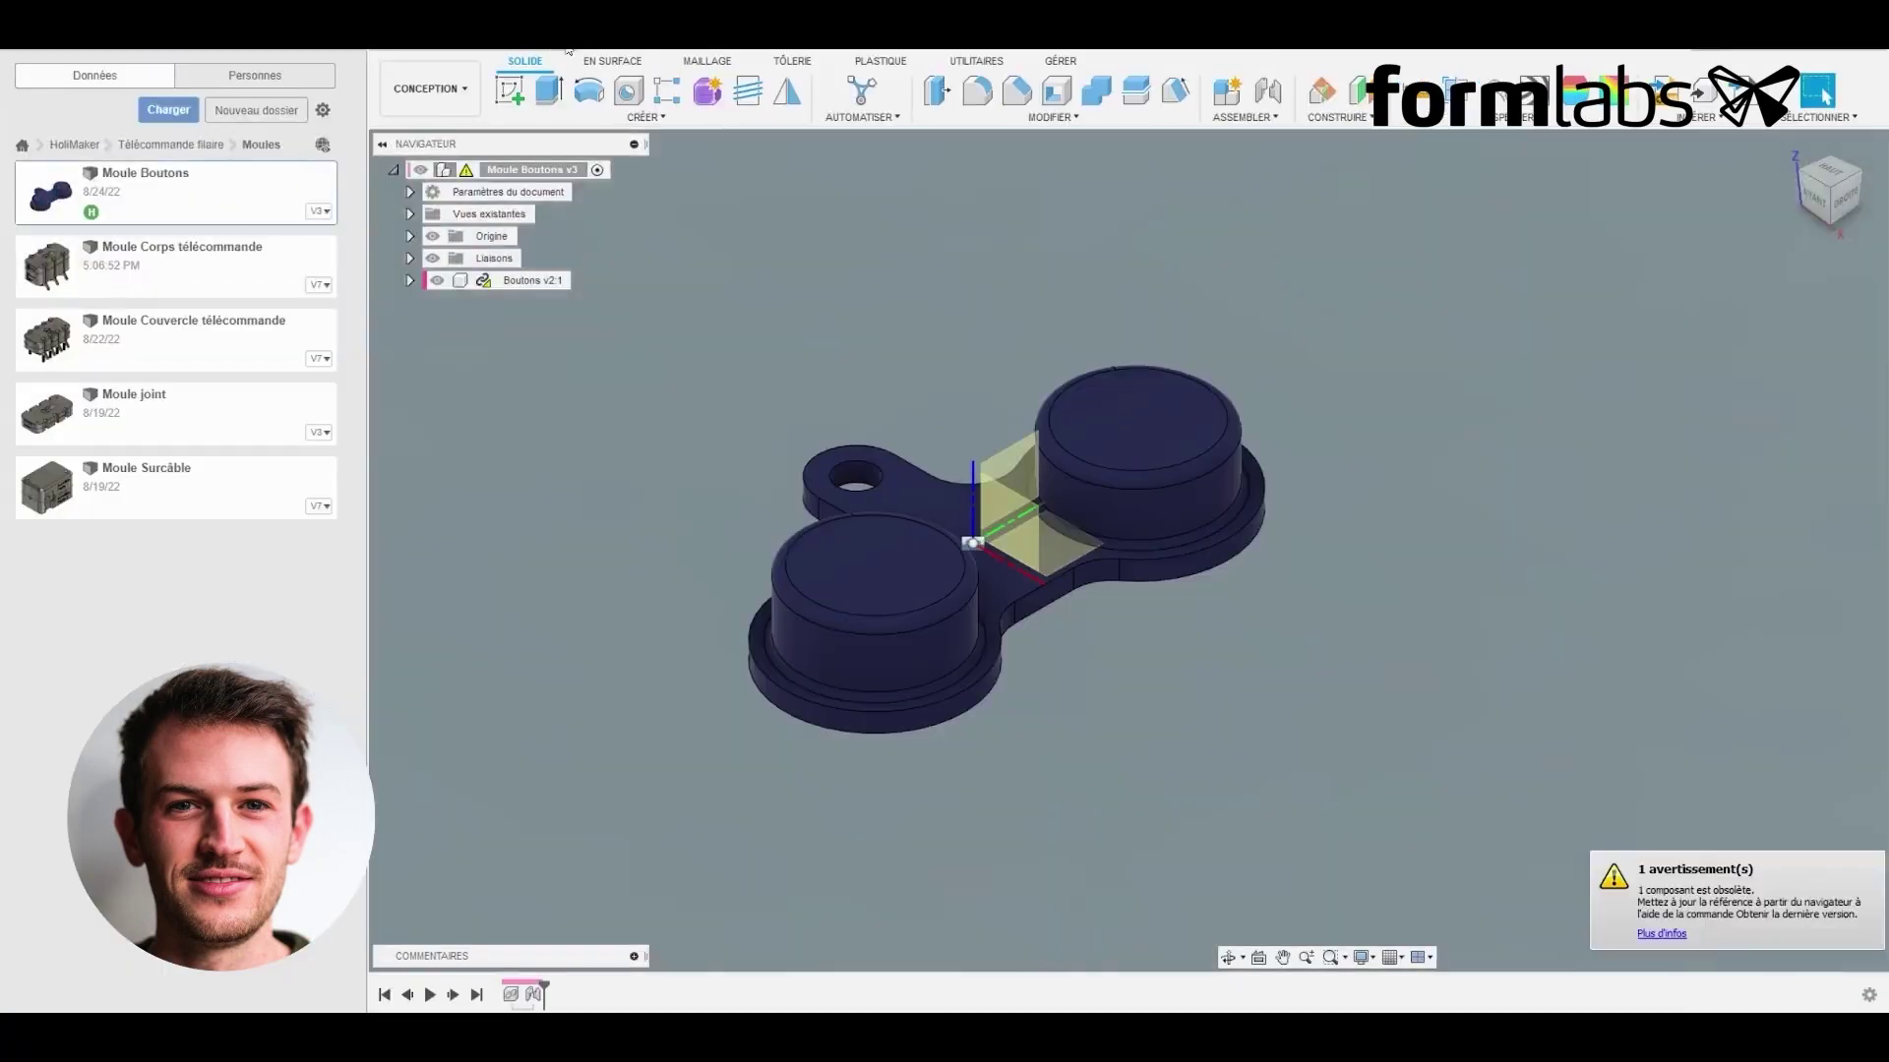
Step: Create a component named "Bas" in the Moule Boutons assembly
{"action": "middle_click_drag", "start_coordinate": [1229, 472], "coordinate": [1173, 554], "text": "shift"}
{"action": "left_click_drag", "start_coordinate": [1174, 553], "coordinate": [1016, 640]}
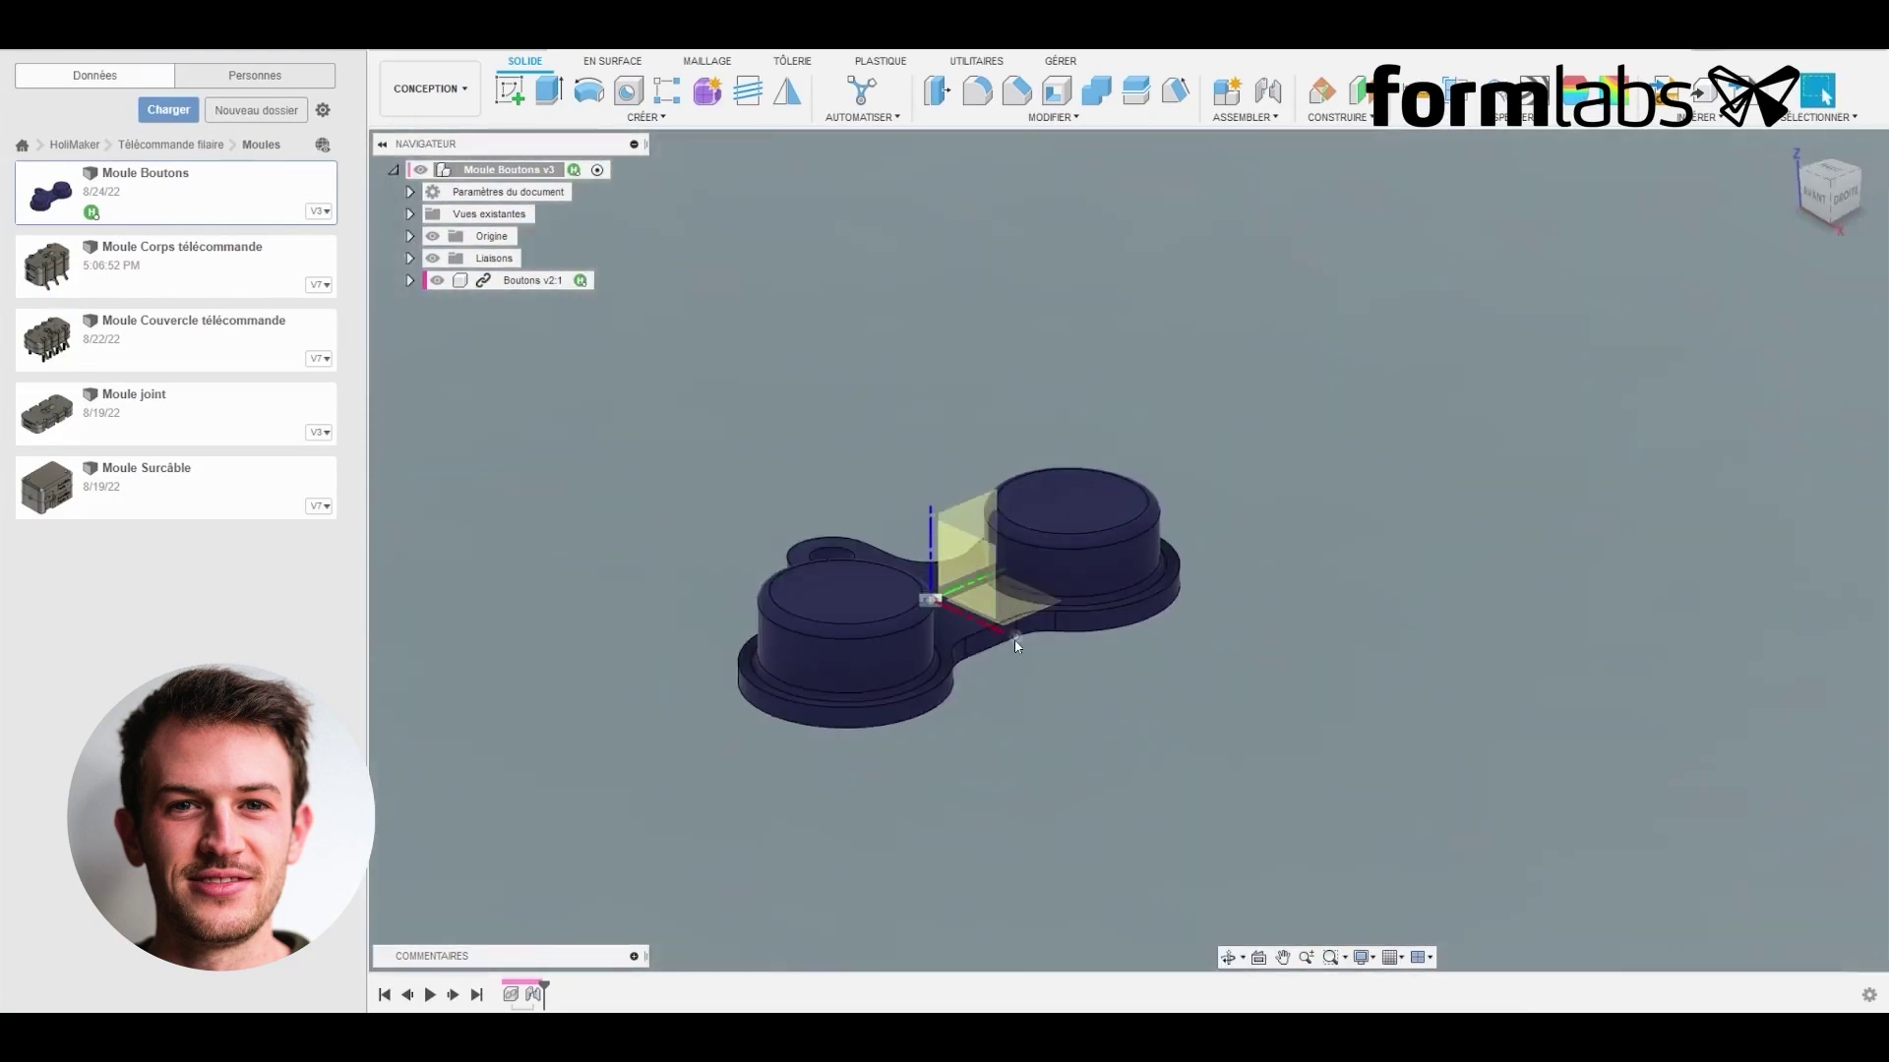
{"action": "key", "text": "Escape"}
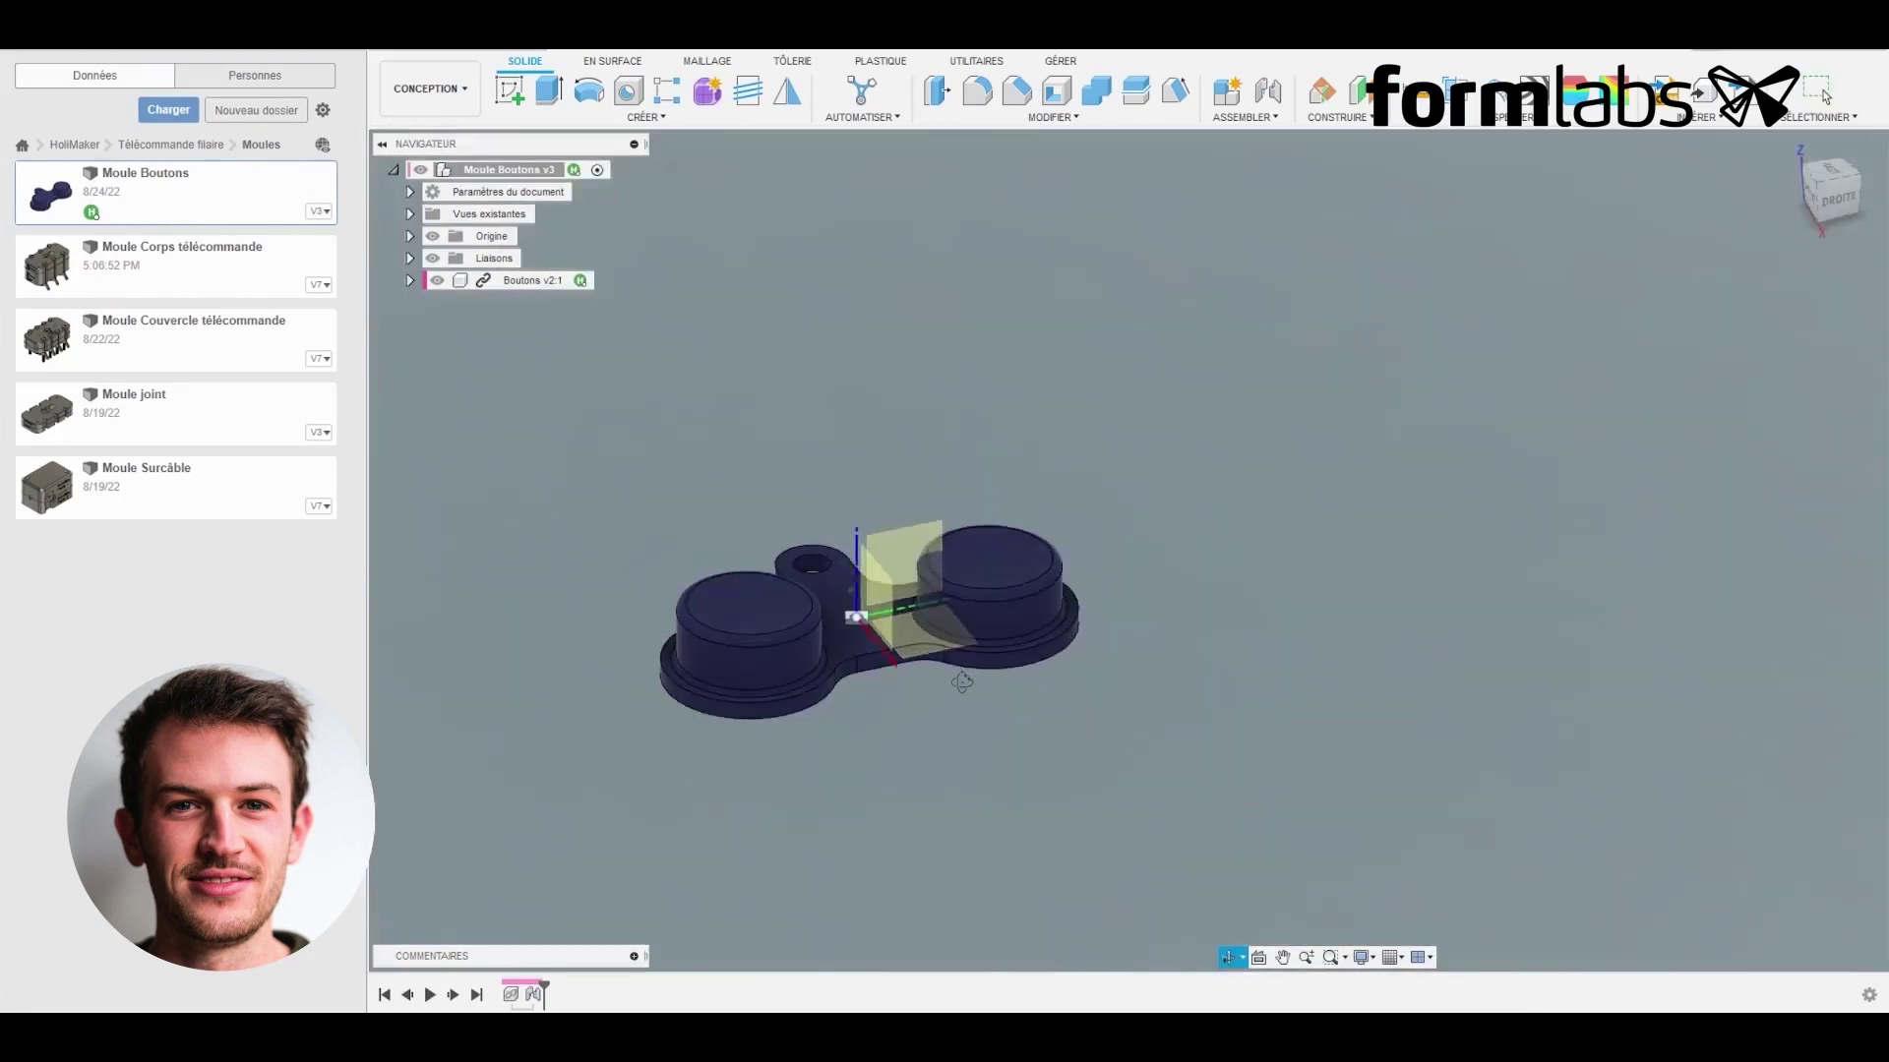
{"action": "left_click", "coordinate": [1226, 91]}
{"action": "type", "text": "Bas"}
{"action": "key", "text": "Return"}
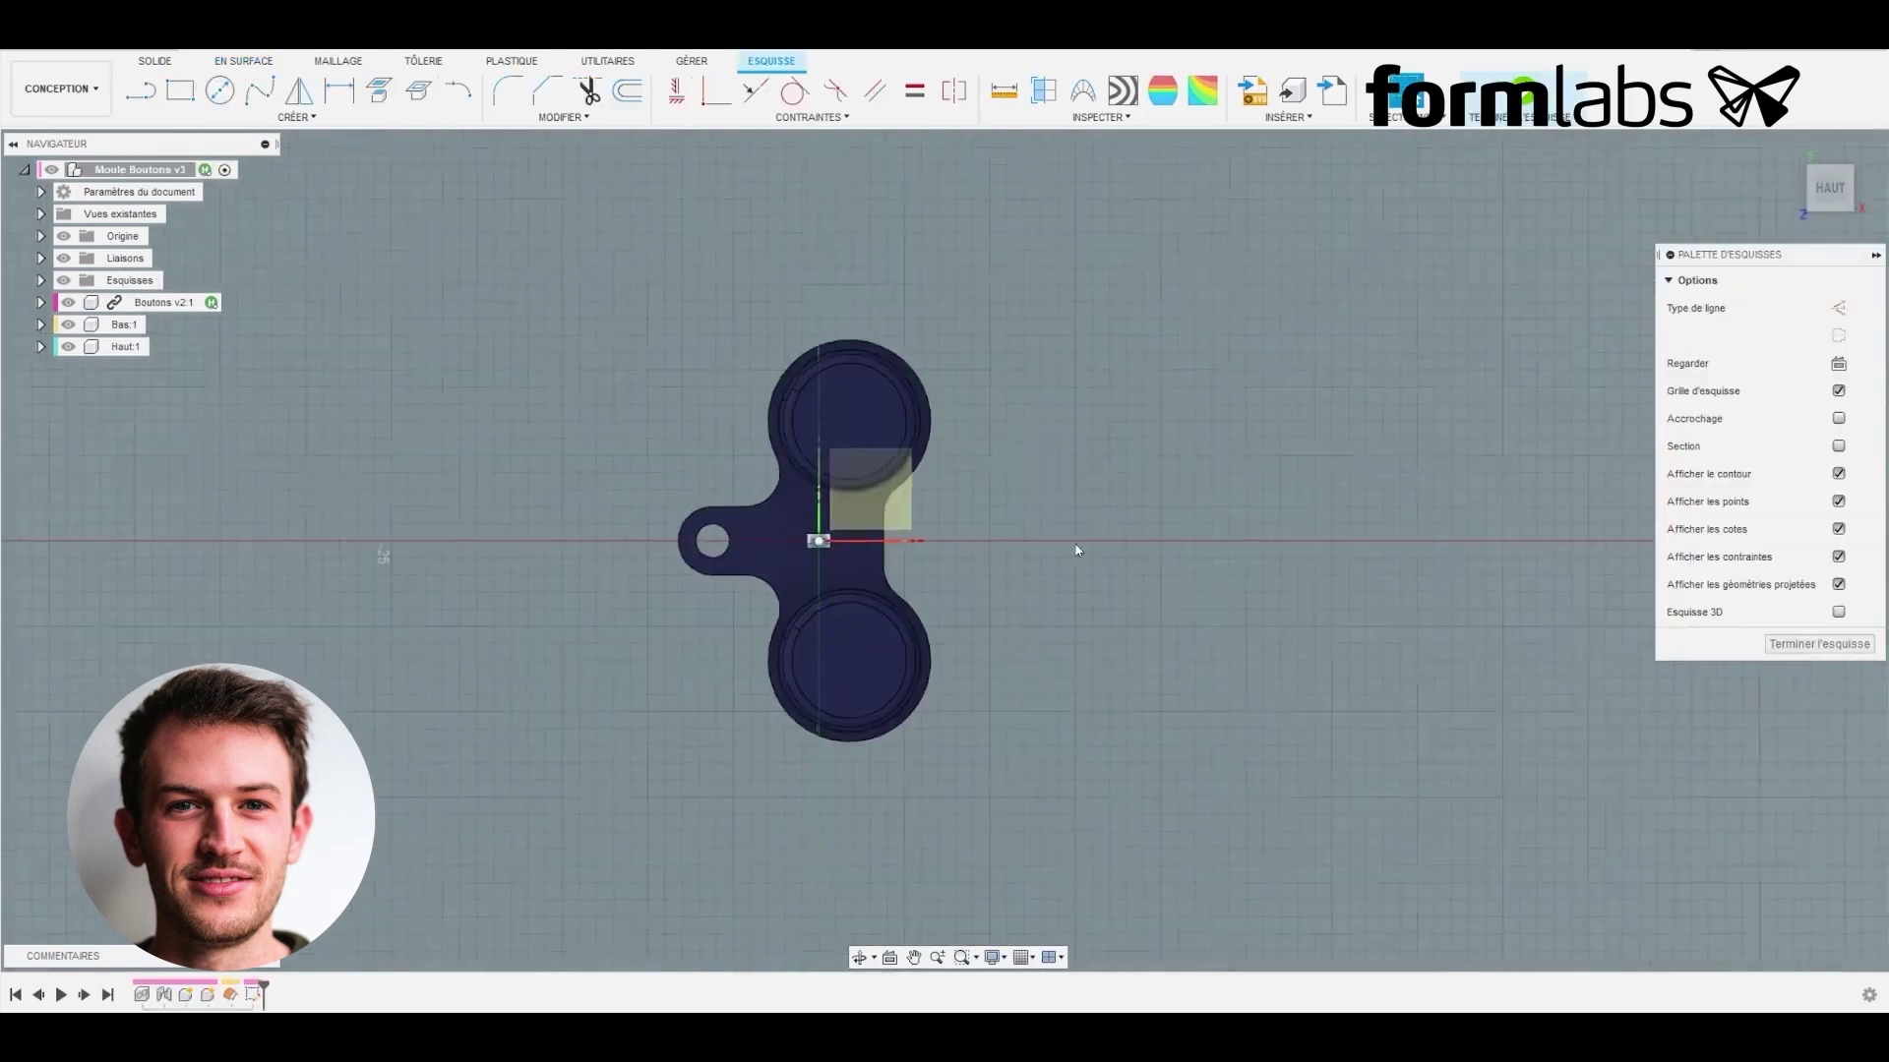
Step: Sketch a two-point rectangle around the button part on the horizontal plane
{"action": "left_click", "coordinate": [697, 357]}
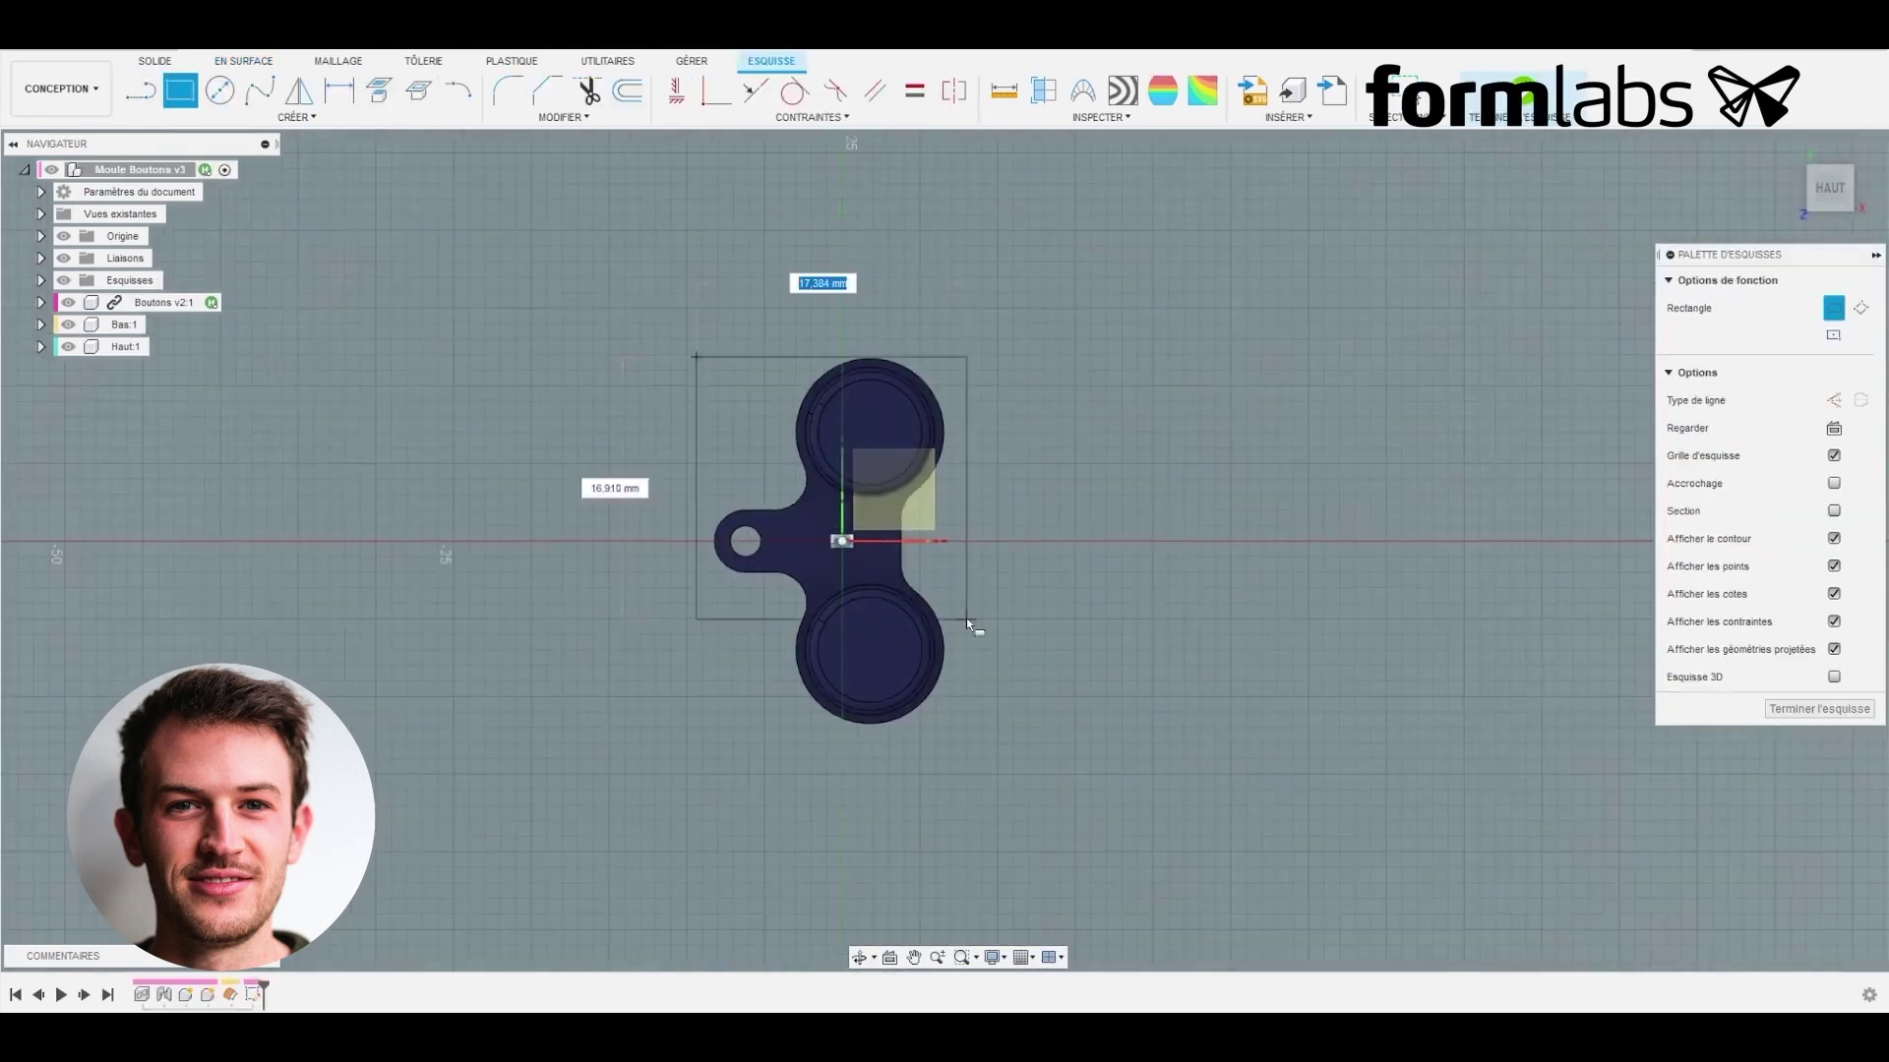
{"action": "left_click", "coordinate": [979, 726]}
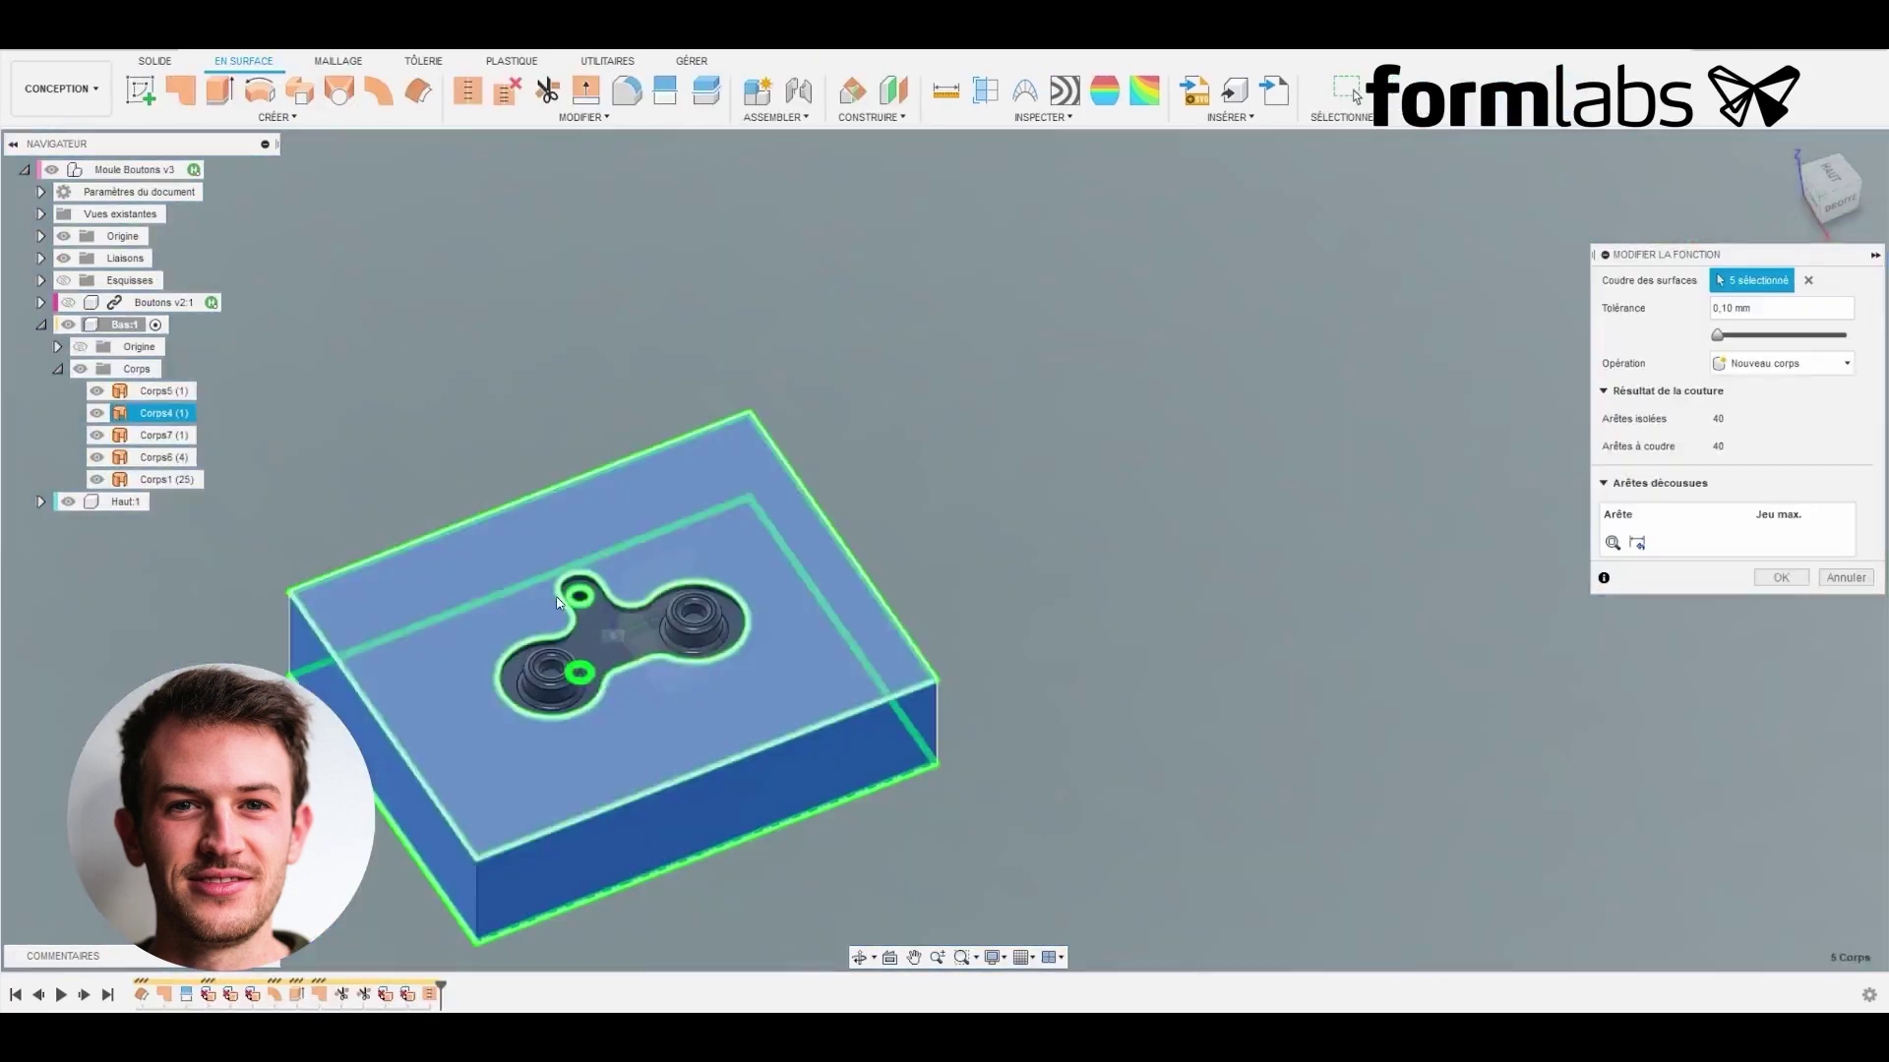
Step: Stitch the five surface bodies of the Bas component into a new body with a 0.10 mm tolerance
{"action": "key", "text": "Return"}
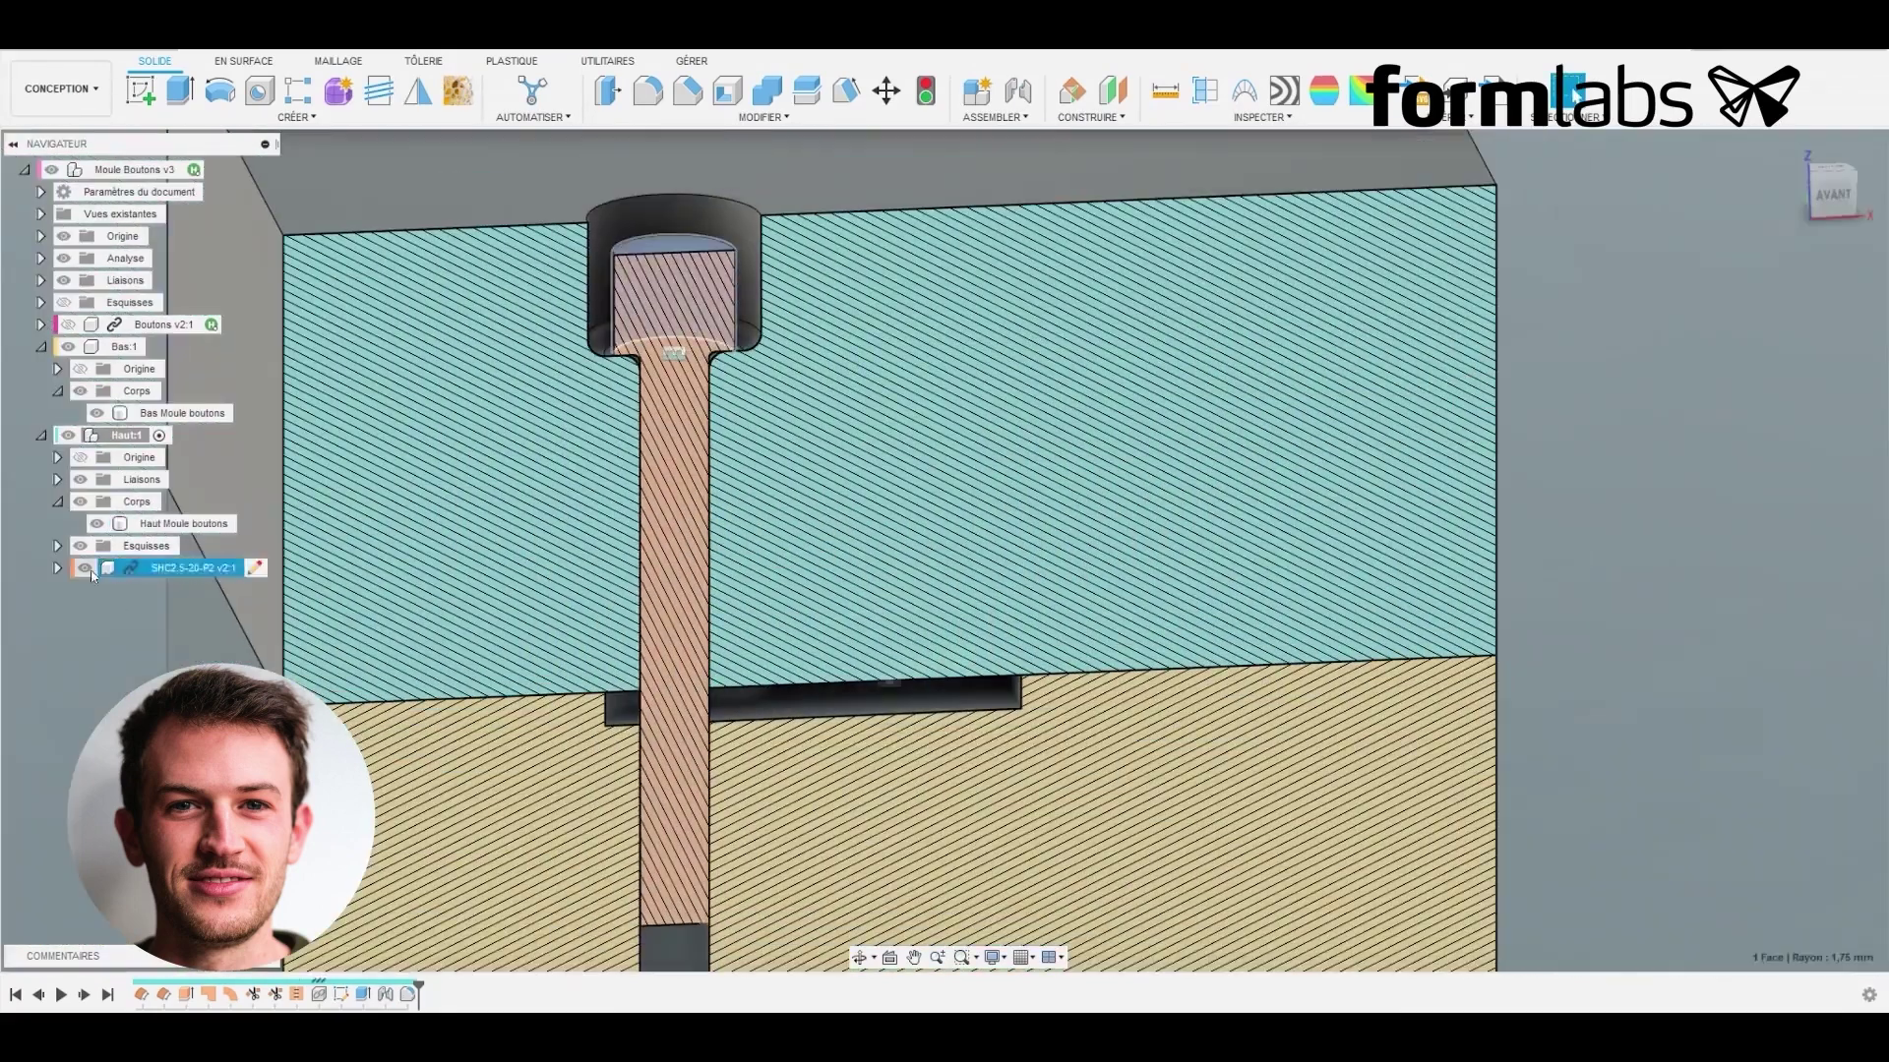
Step: Select the screw hole faces in the upper and lower button mould halves for a Press/Pull
{"action": "key", "text": "q"}
{"action": "left_click", "coordinate": [674, 512]}
{"action": "left_click", "coordinate": [673, 836]}
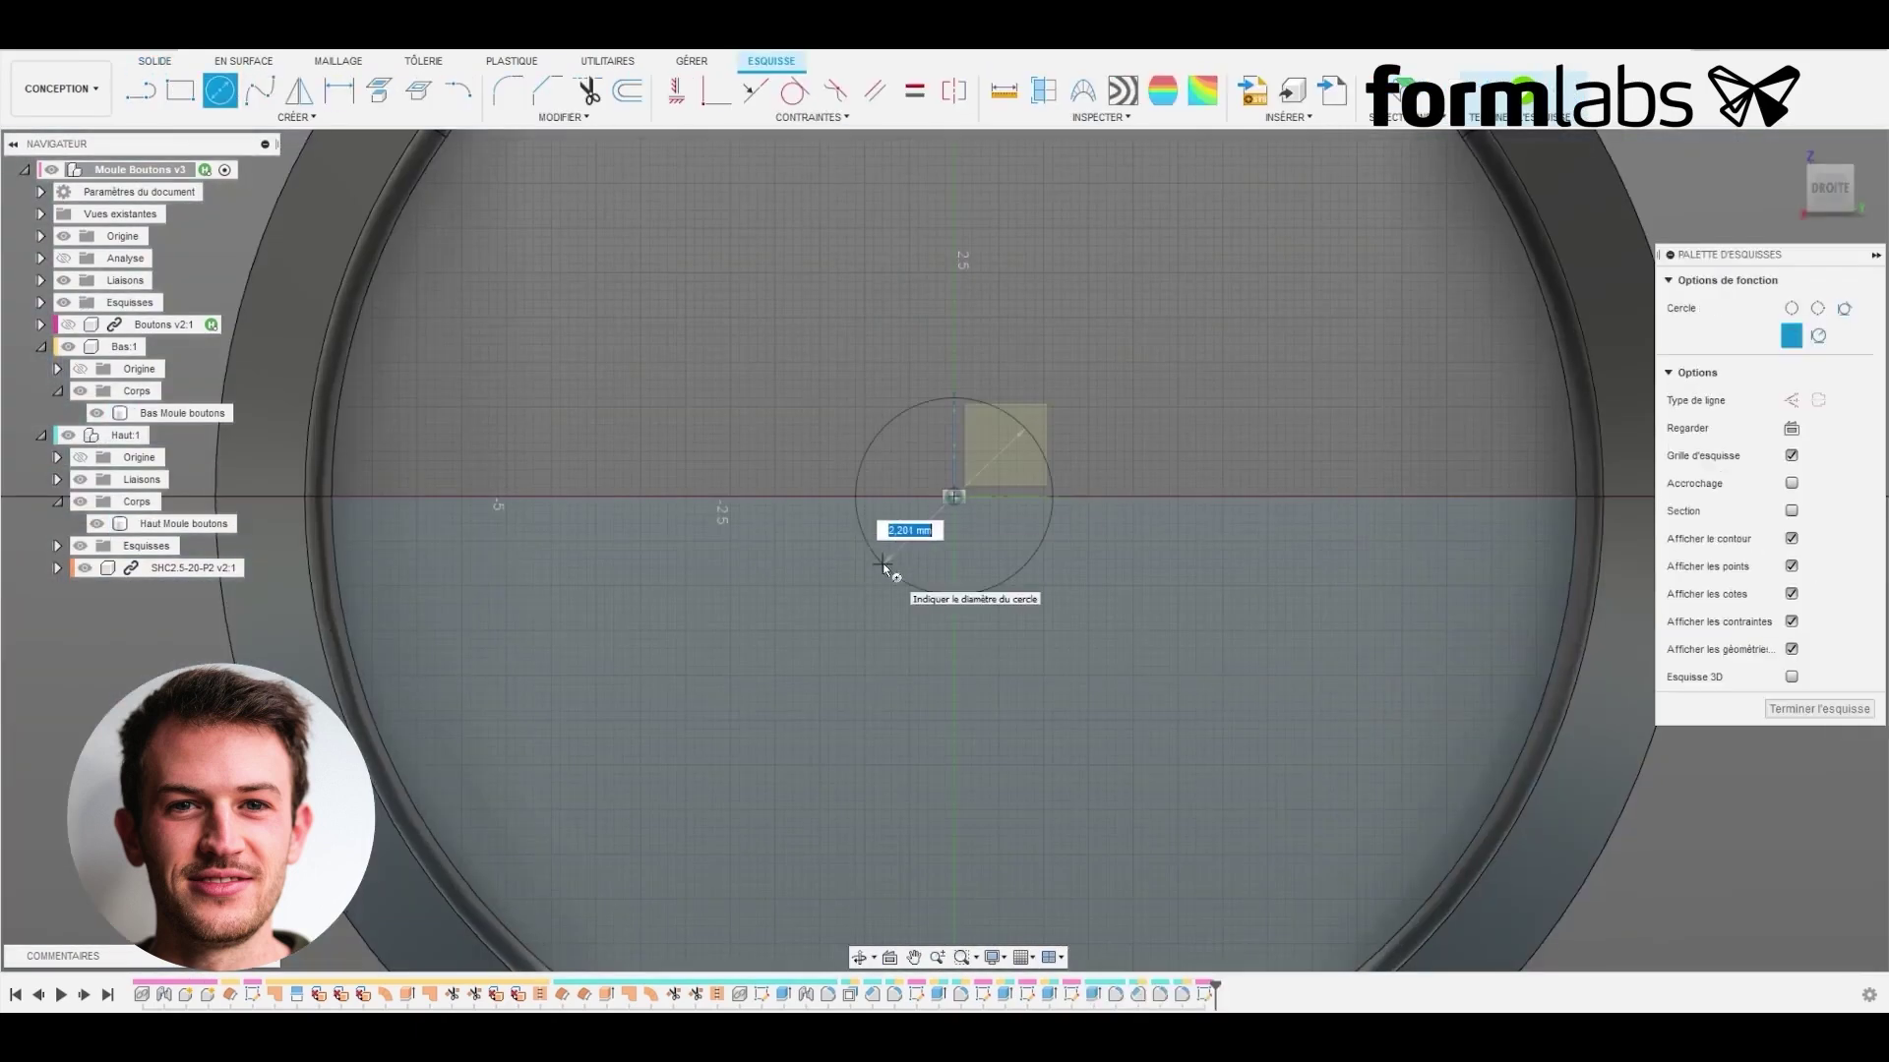
Step: Sketch a 3.5 mm diameter circle at the centre of the round side recess and finish the sketch
{"action": "type", "text": "3.5"}
{"action": "key", "text": "Return"}
{"action": "scroll", "coordinate": [743, 480], "scroll_direction": "down", "scroll_amount": 5}
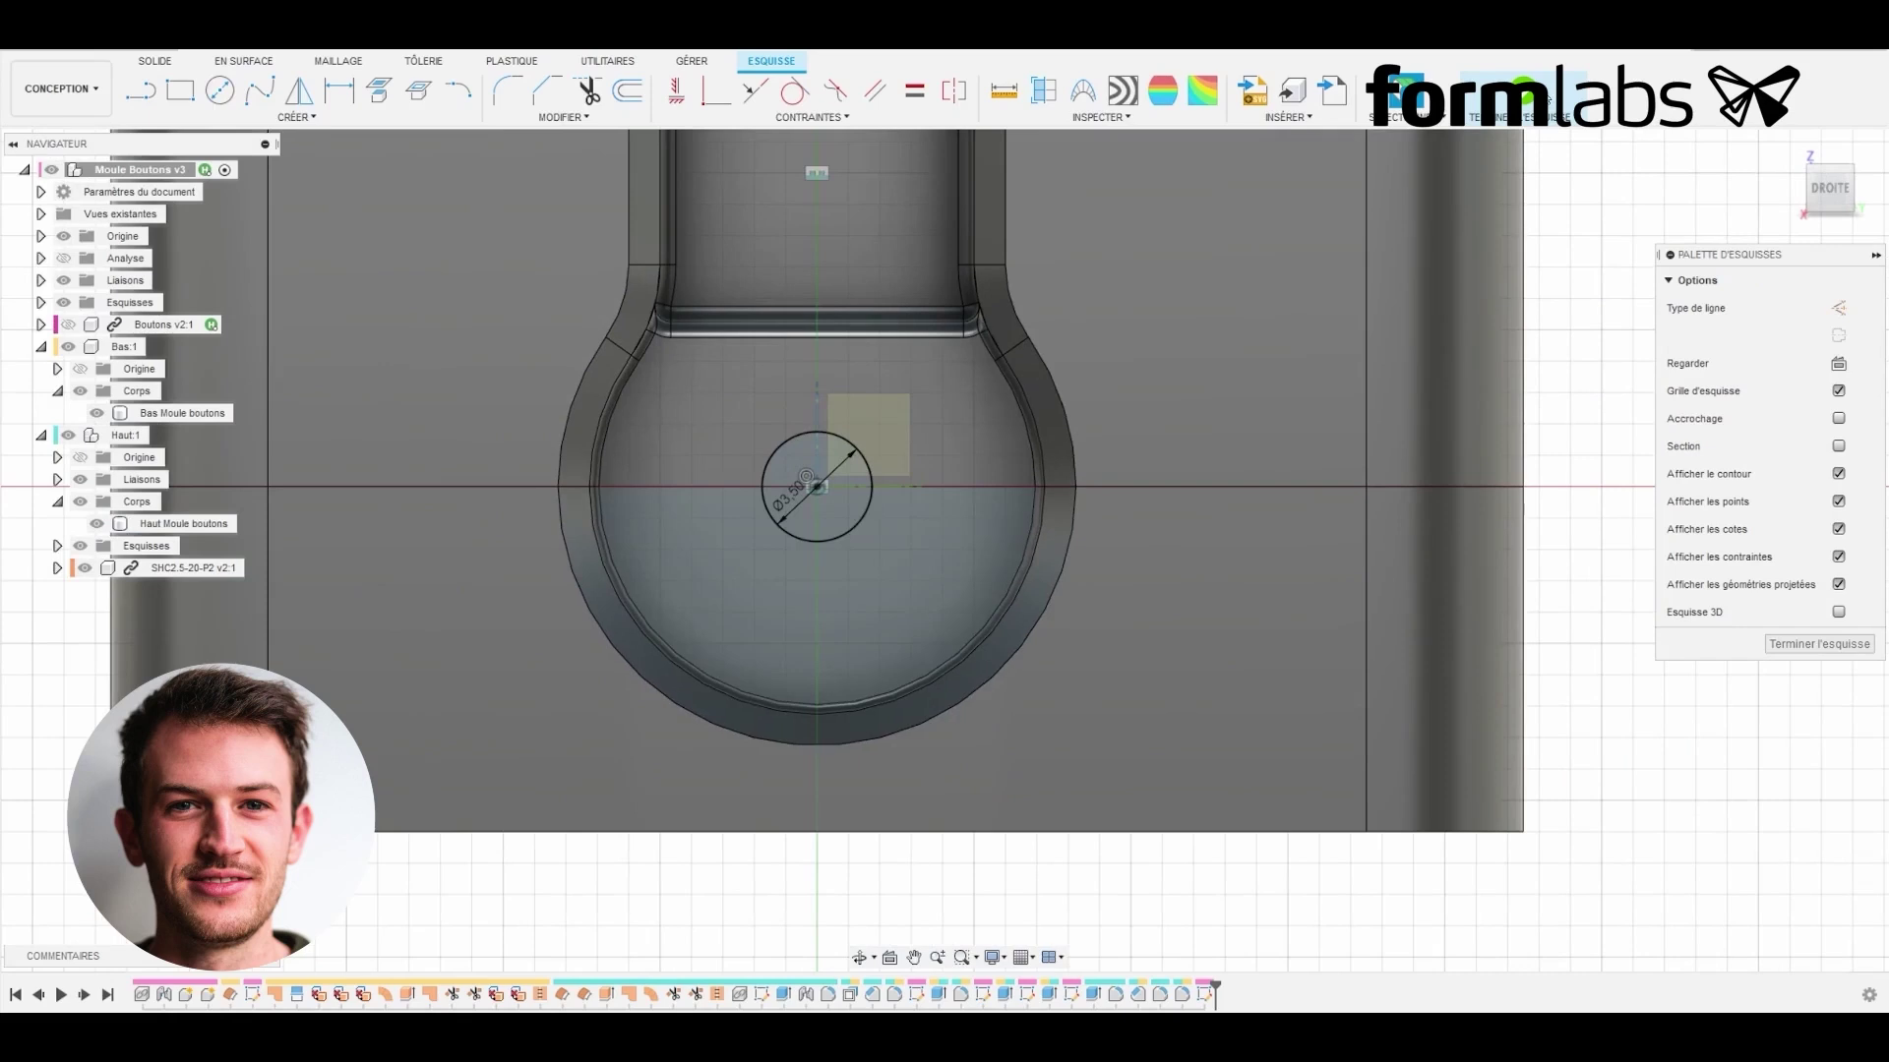
{"action": "left_click", "coordinate": [1520, 108]}
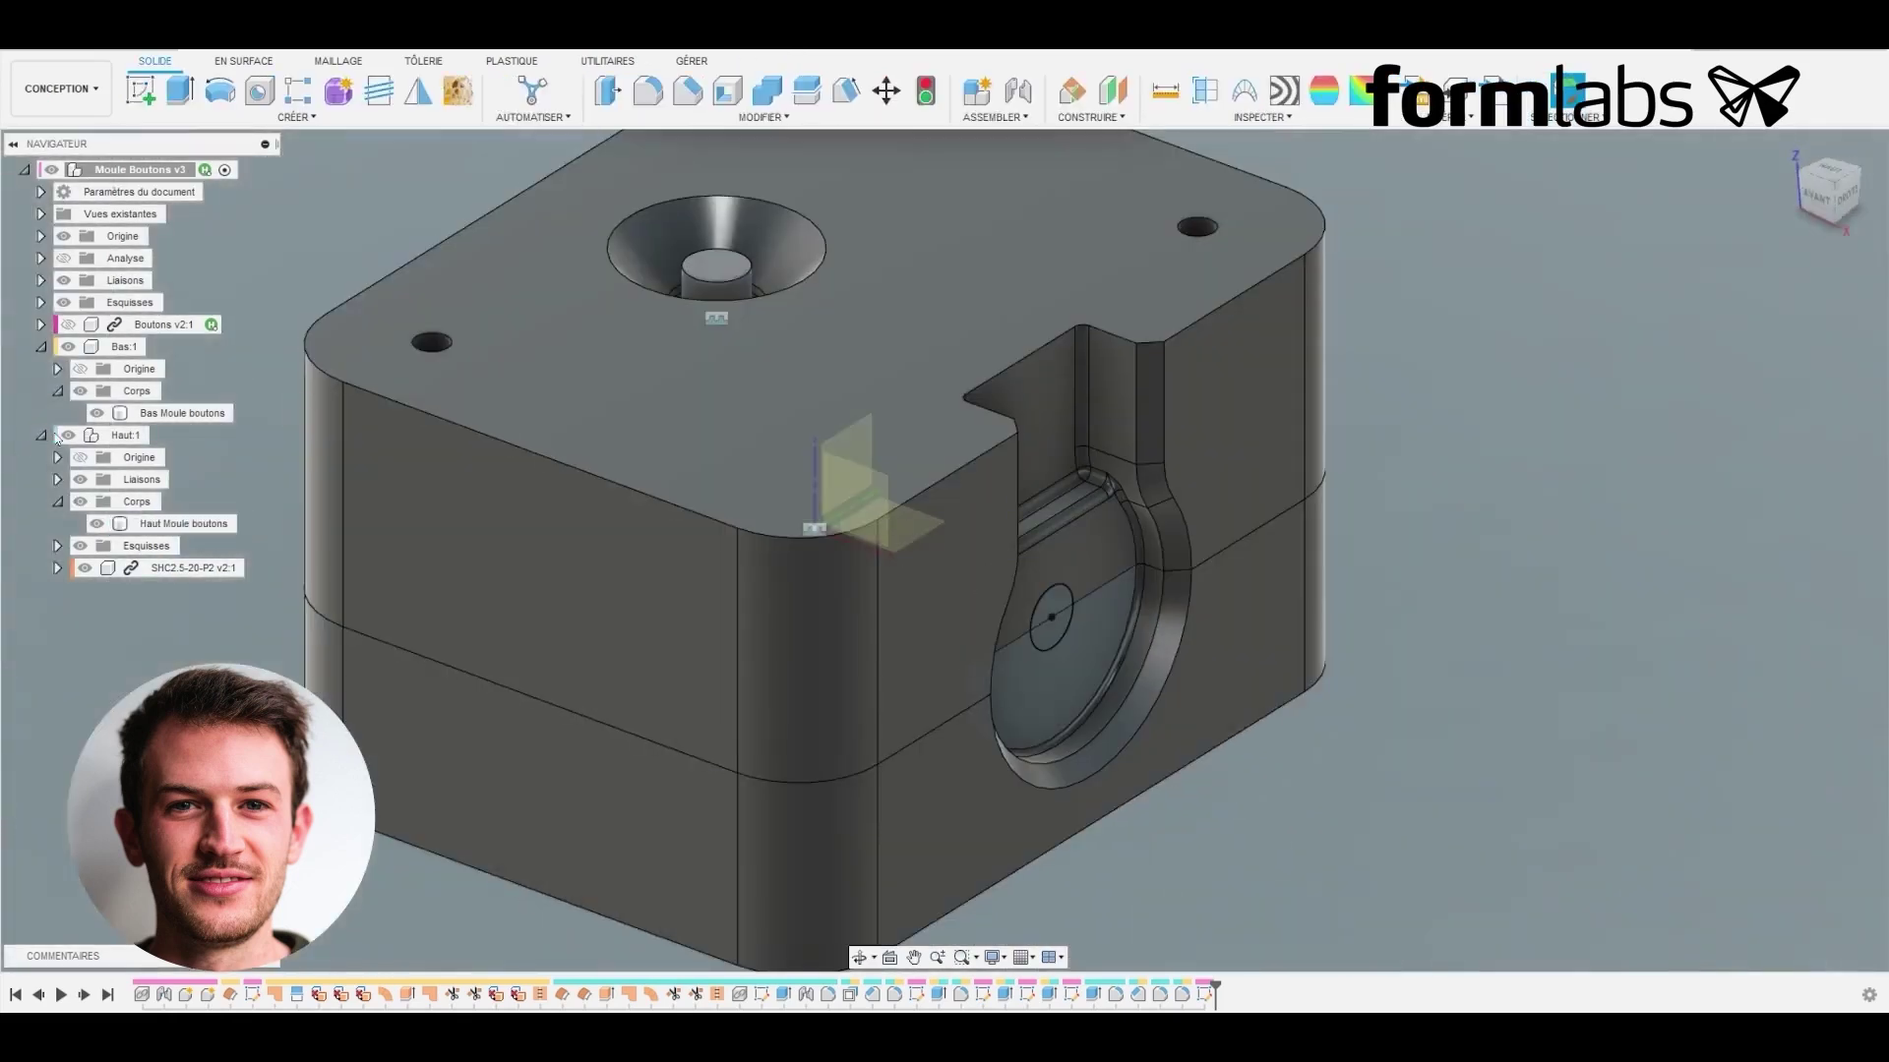
Step: Hide the Haut component and start a solid feature using the 3.5 mm circle at the mould's side as its profile
{"action": "left_click", "coordinate": [68, 435]}
{"action": "scroll", "coordinate": [991, 590], "scroll_direction": "up", "scroll_amount": 3}
{"action": "middle_click_drag", "start_coordinate": [991, 590], "coordinate": [1164, 387], "text": "shift"}
{"action": "scroll", "coordinate": [757, 557], "scroll_direction": "up", "scroll_amount": 3}
{"action": "scroll", "coordinate": [758, 557], "scroll_direction": "down", "scroll_amount": 5}
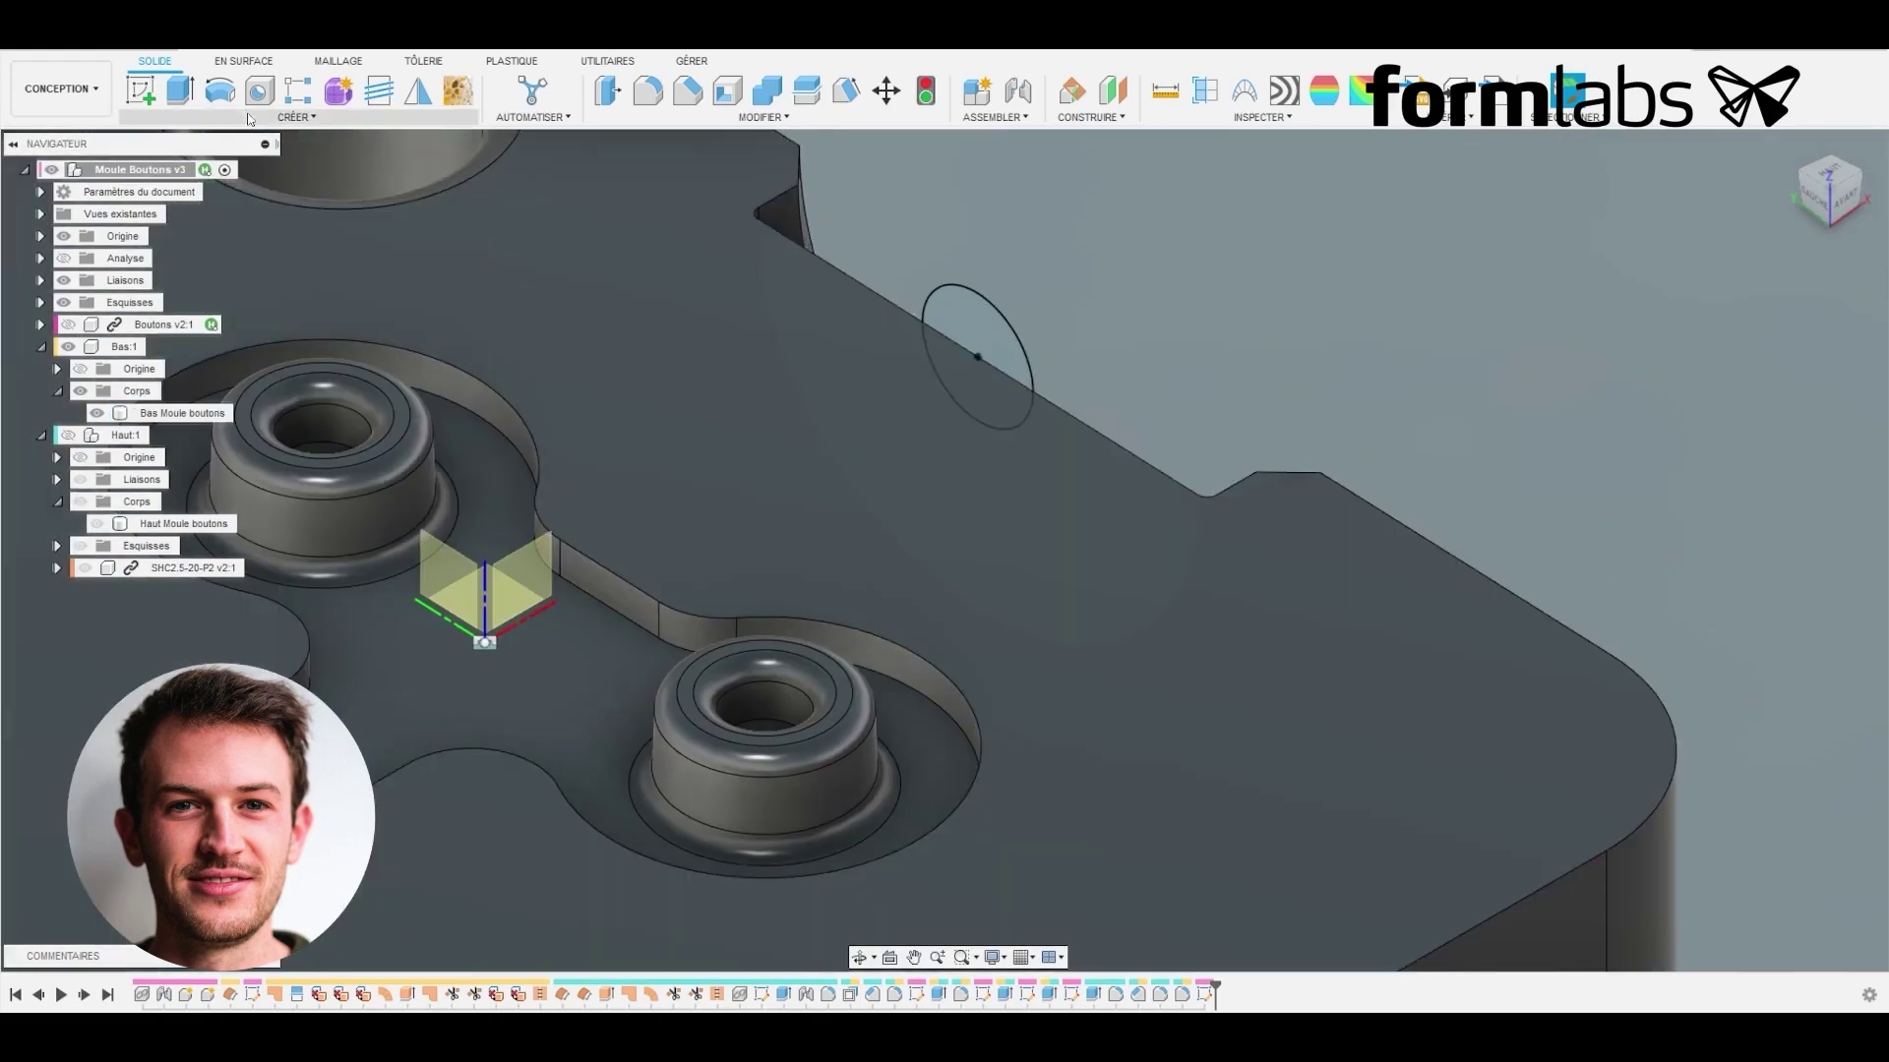
{"action": "left_click", "coordinate": [293, 117]}
{"action": "left_click", "coordinate": [172, 245]}
{"action": "left_click", "coordinate": [978, 319]}
{"action": "middle_click_drag", "start_coordinate": [978, 318], "coordinate": [681, 376], "text": "shift"}
{"action": "left_click", "coordinate": [681, 376]}
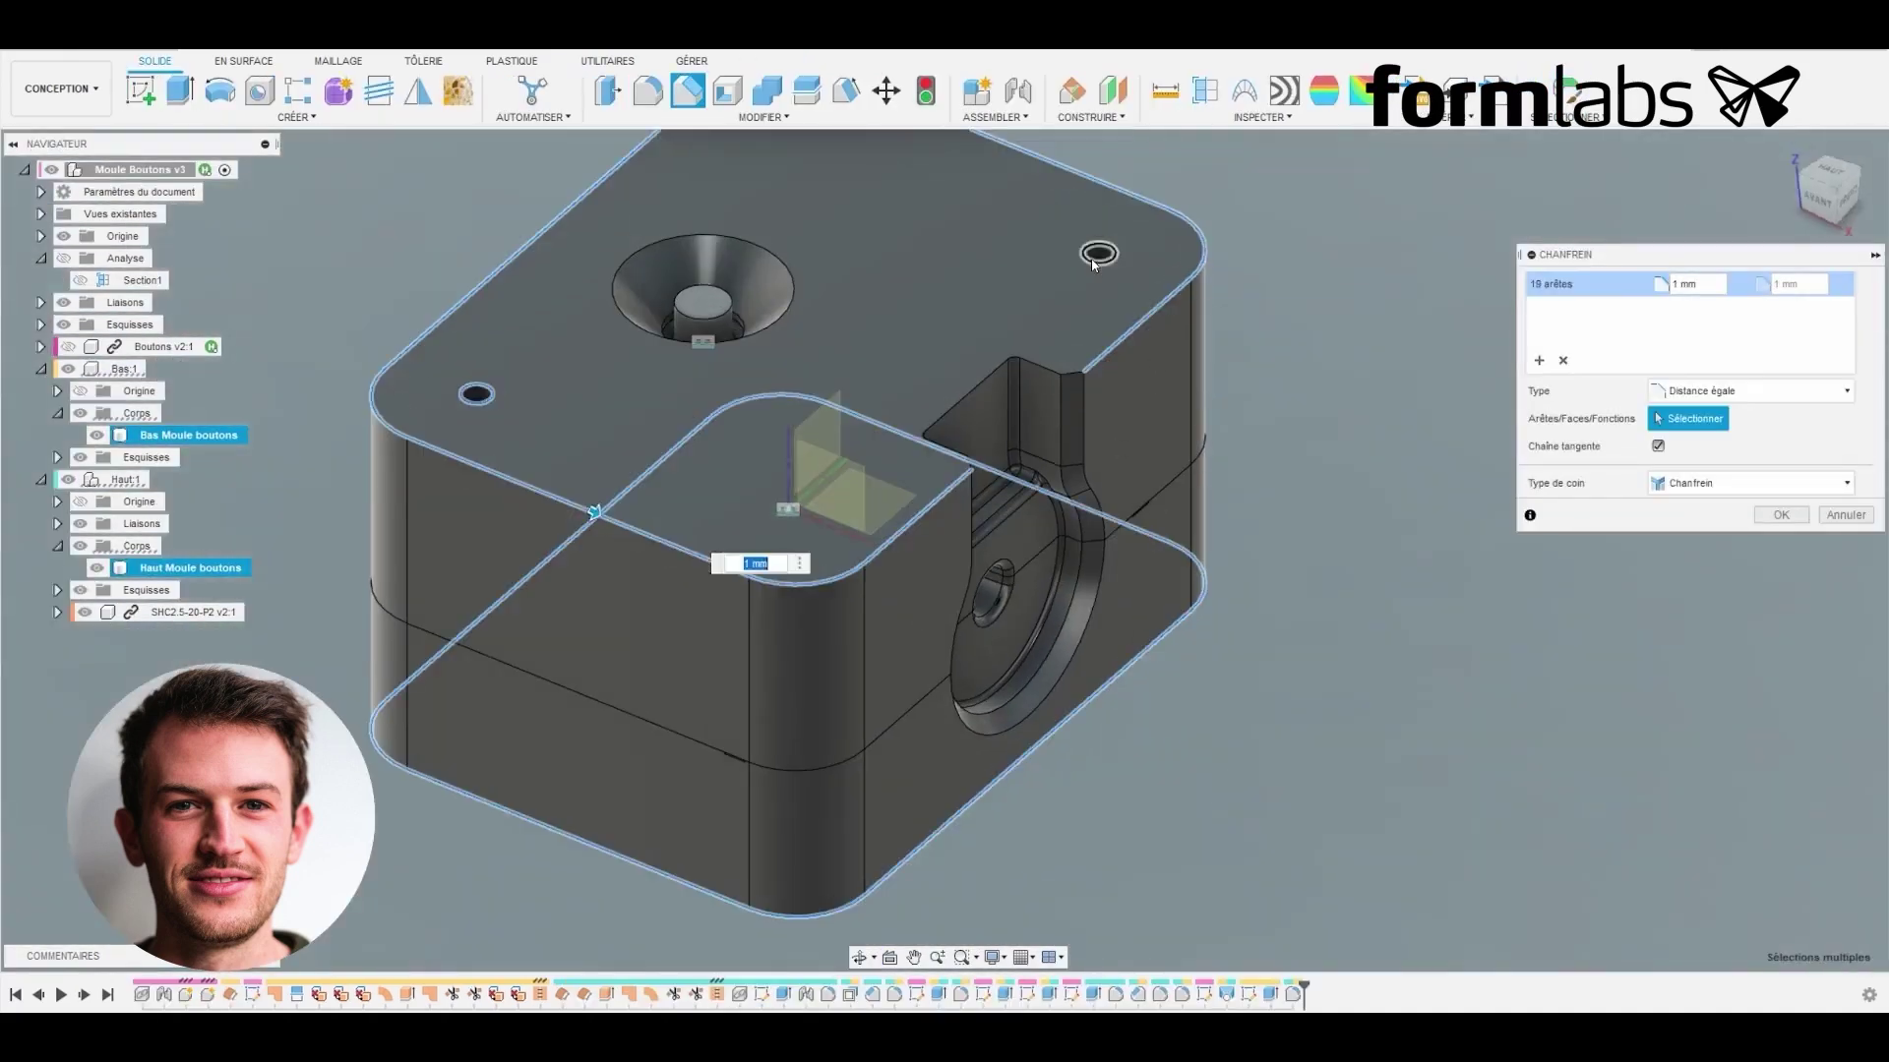
Step: Chamfer the outer top and bottom edges and the screw hole edges of both button mould halves by 1 mm
{"action": "middle_click_drag", "start_coordinate": [1095, 263], "coordinate": [944, 423], "text": "shift"}
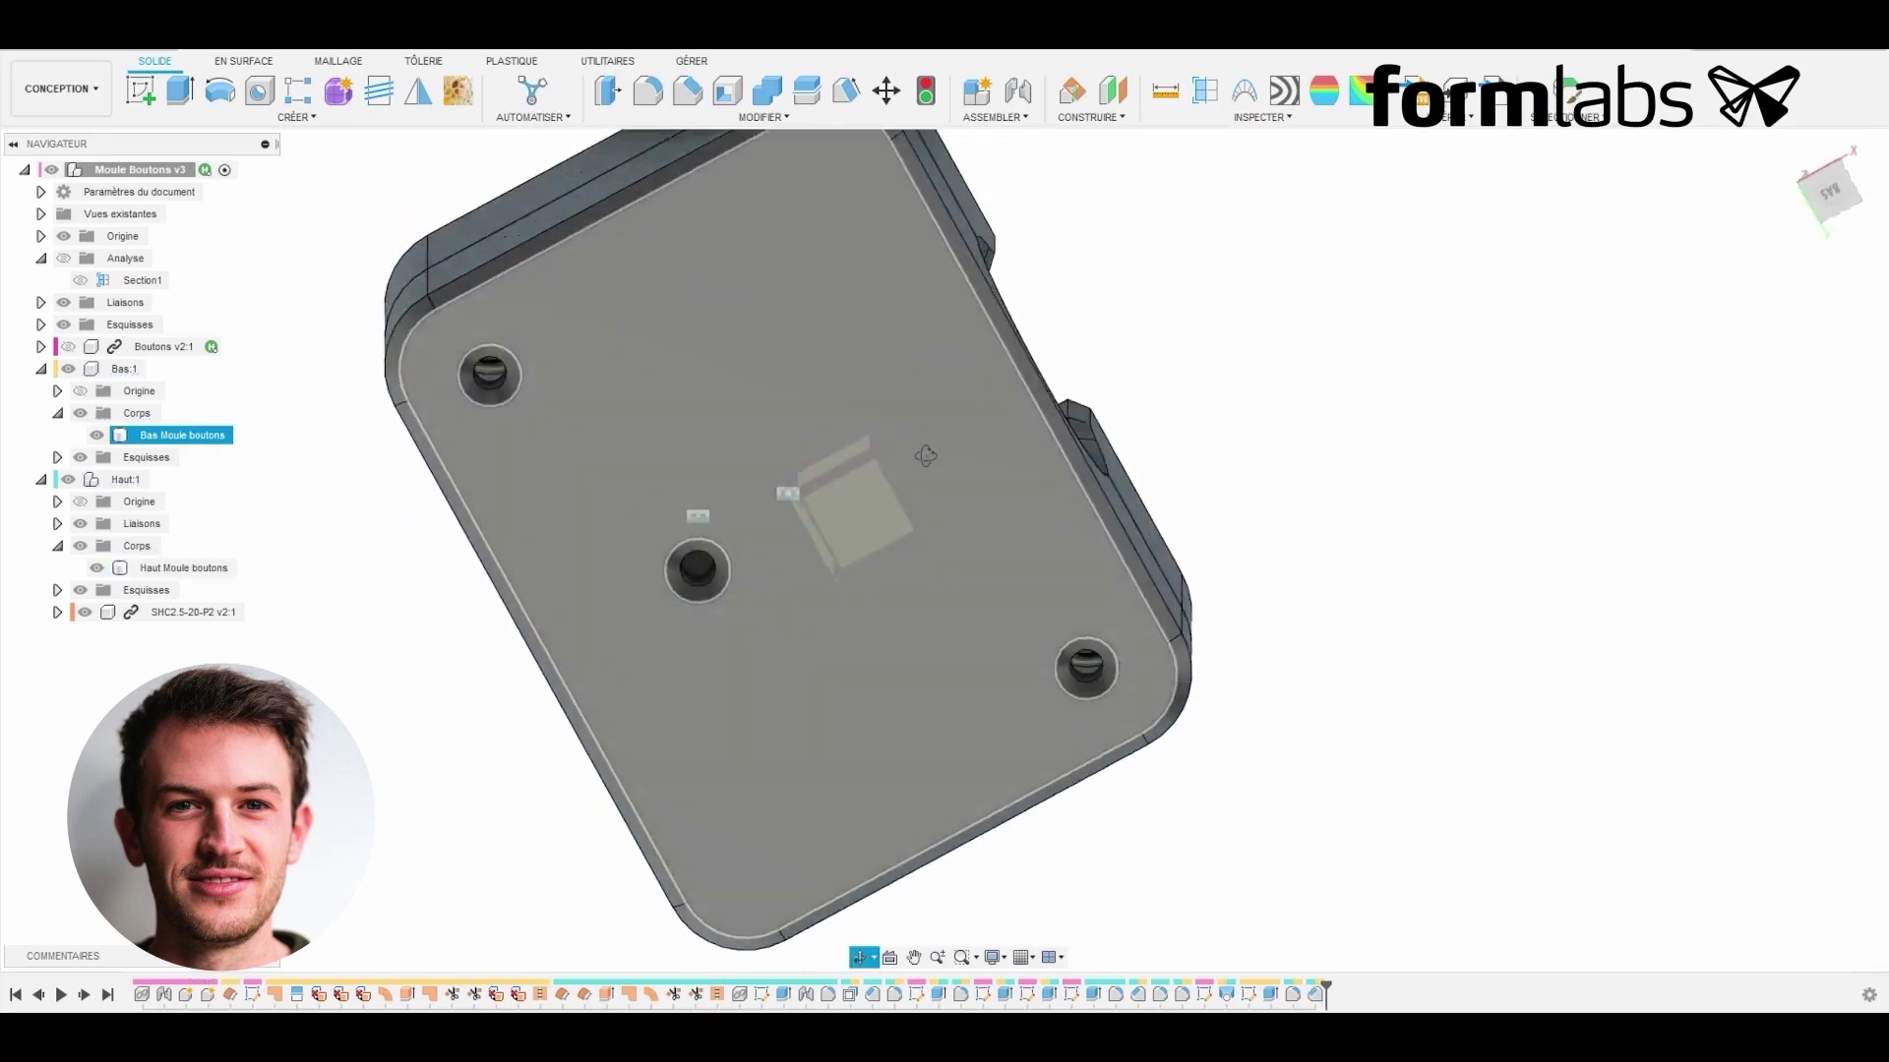